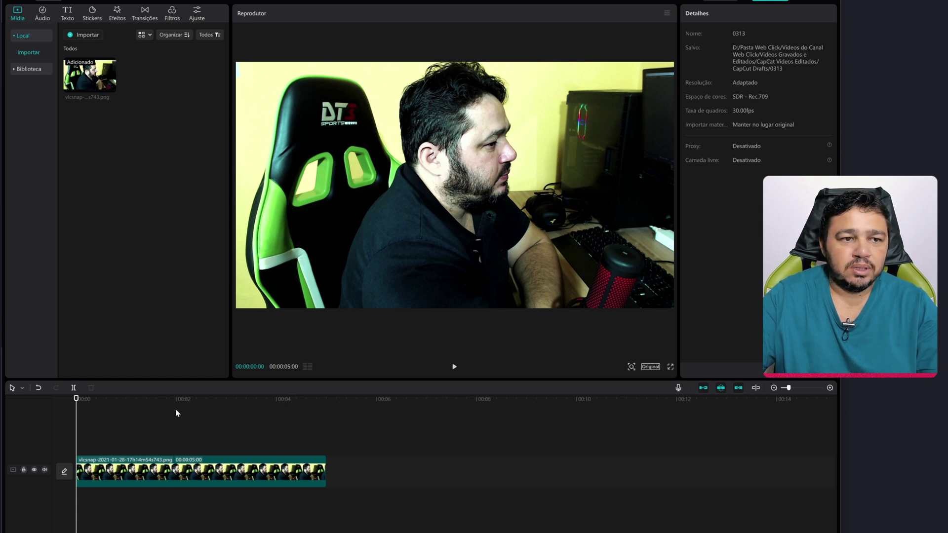
- Apply the Cara de Mosaico body effect from the mascarar category to the clip and check it in a full-screen preview
left_click(120, 18)
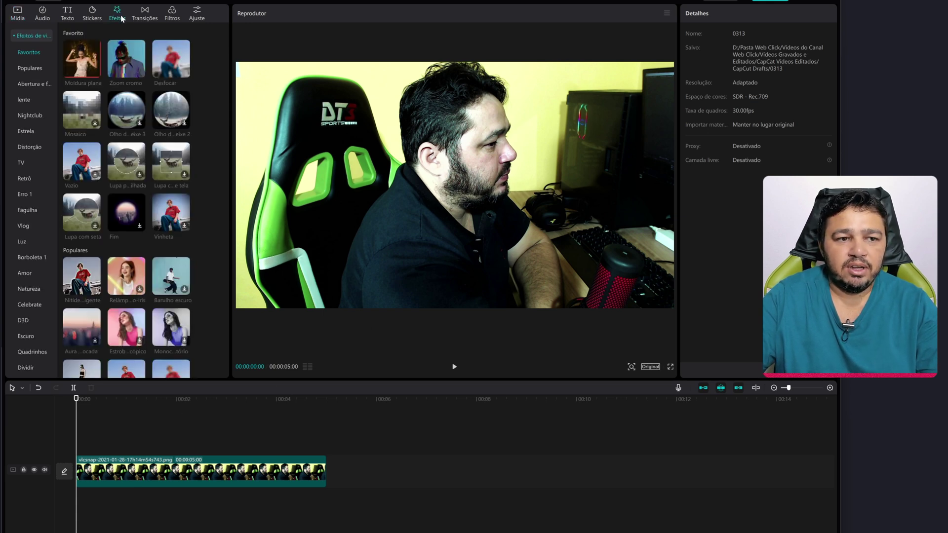
left_click(37, 36)
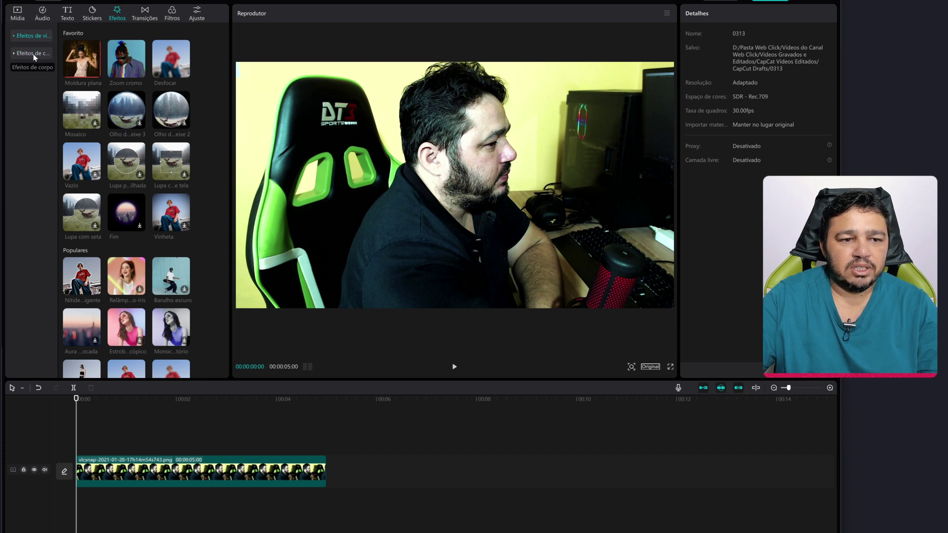
left_click(34, 54)
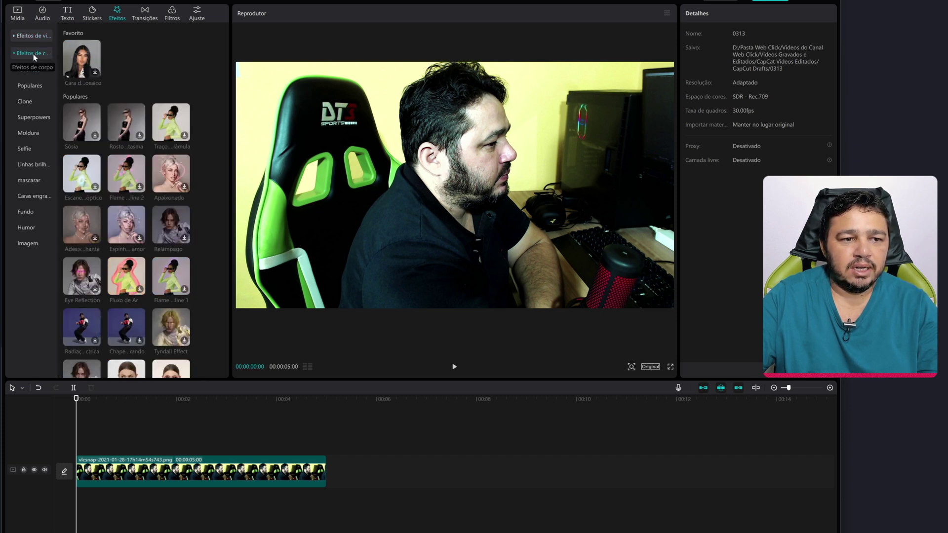
left_click(29, 181)
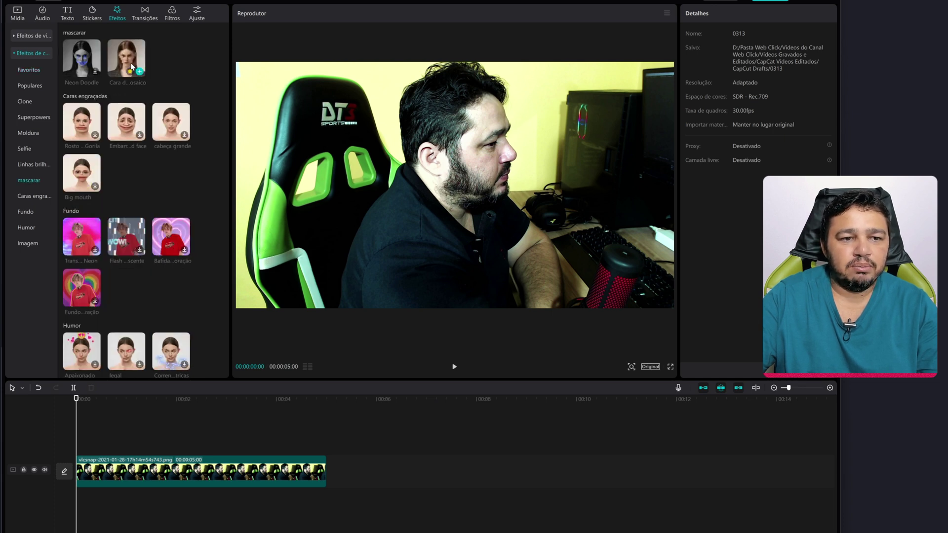
left_click_drag(131, 84, 111, 473)
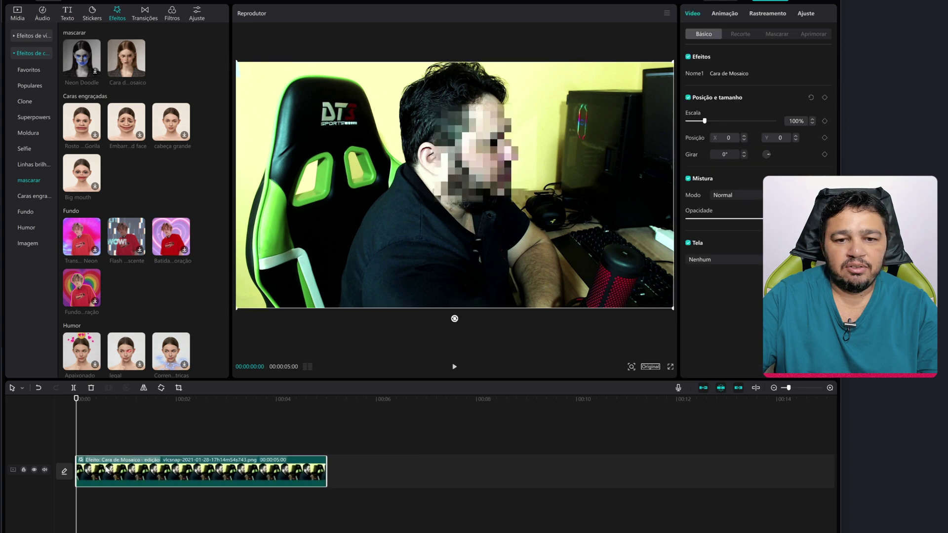
left_click(670, 366)
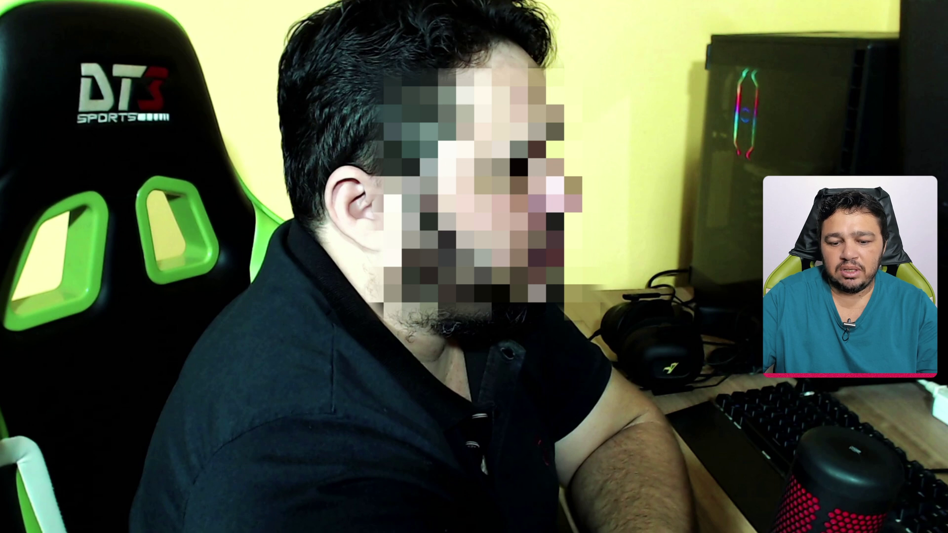
key("Escape")
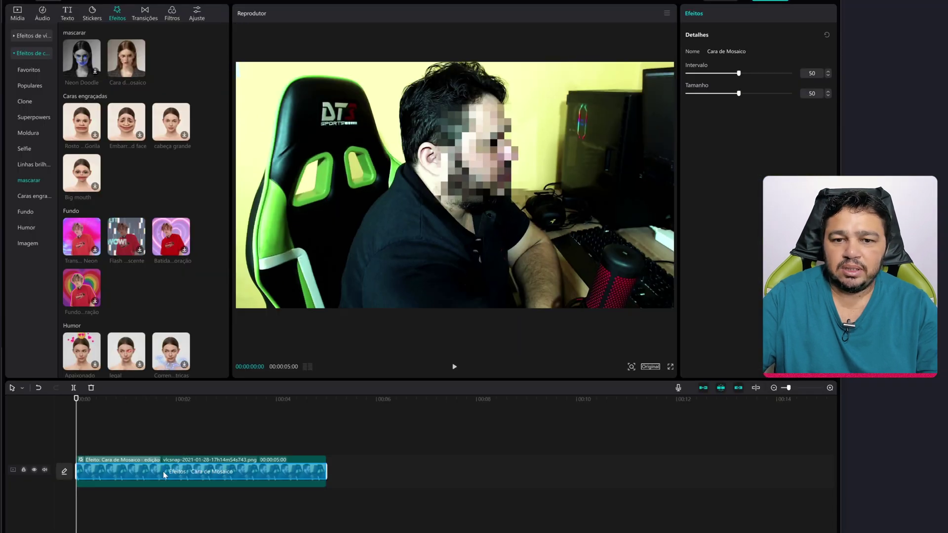
- Set the clip's Cara de Mosaico effect to Intervalo 43 and Tamanho 52
left_click(180, 439)
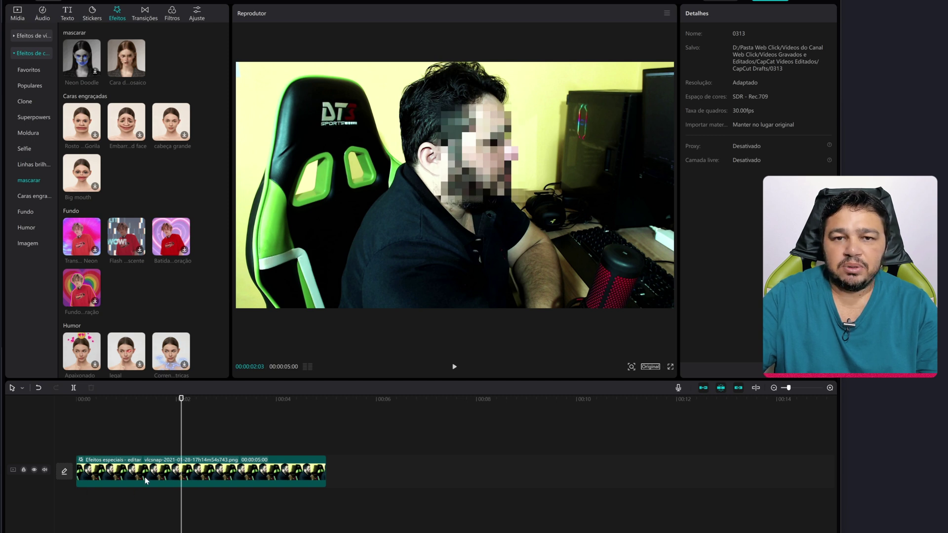
left_click(80, 461)
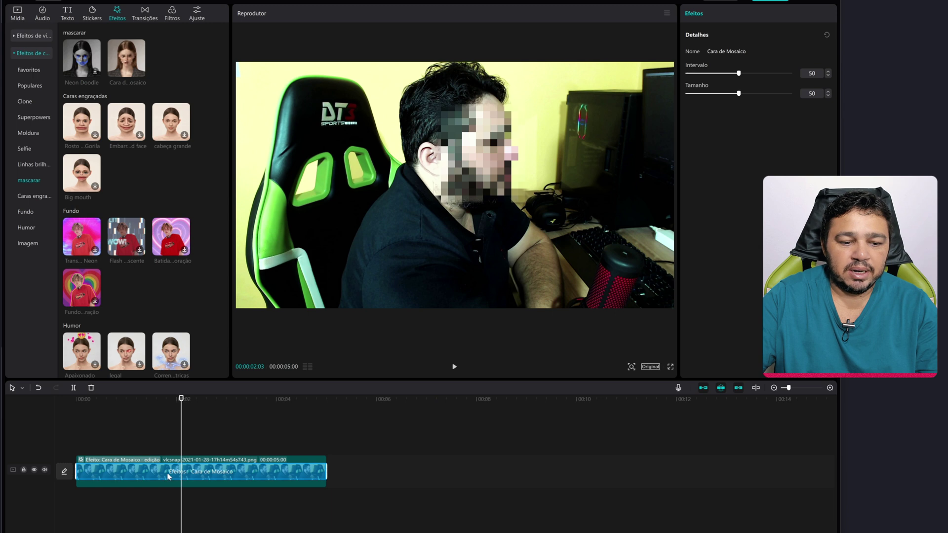
left_click_drag(739, 76, 741, 97)
- Delete the adjusted Cara de Mosaico effect from the clip and reapply it with its default settings
right_click(197, 471)
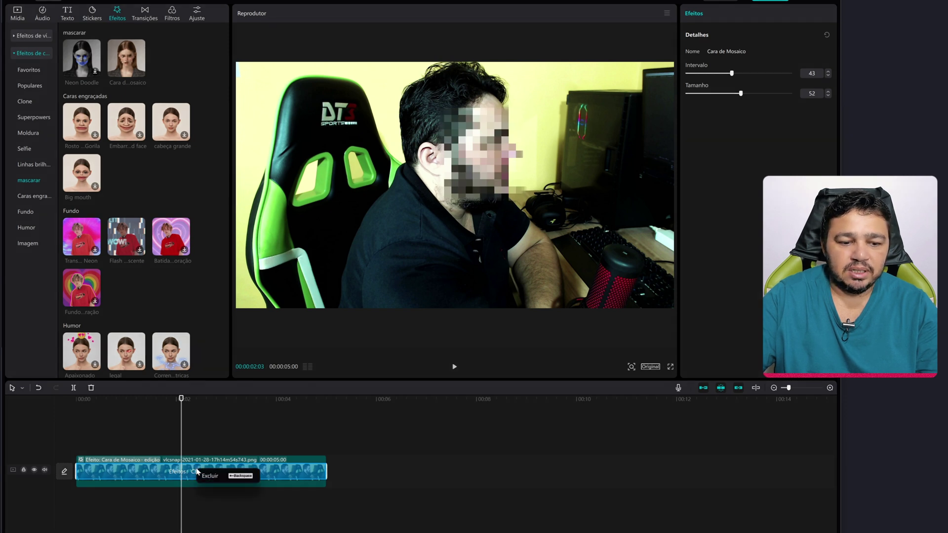
left_click(209, 476)
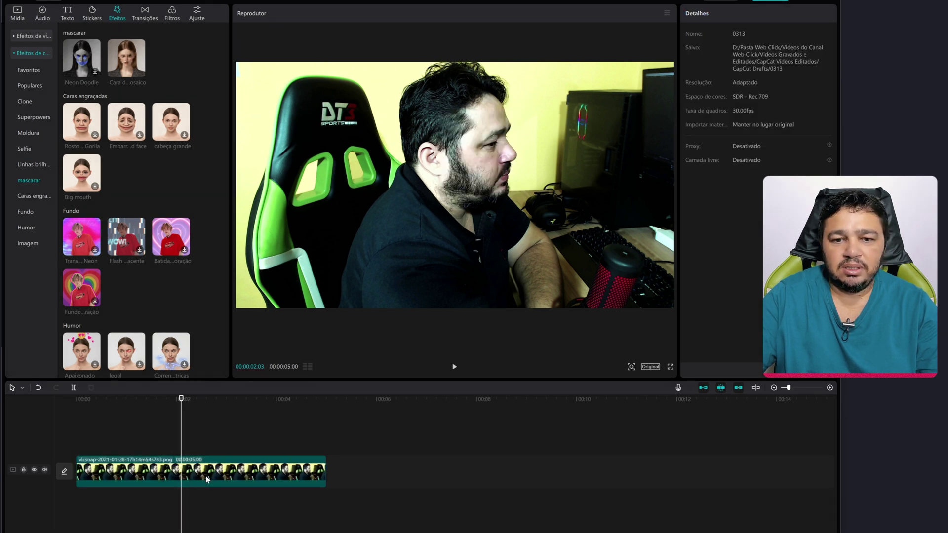
left_click_drag(126, 58, 114, 470)
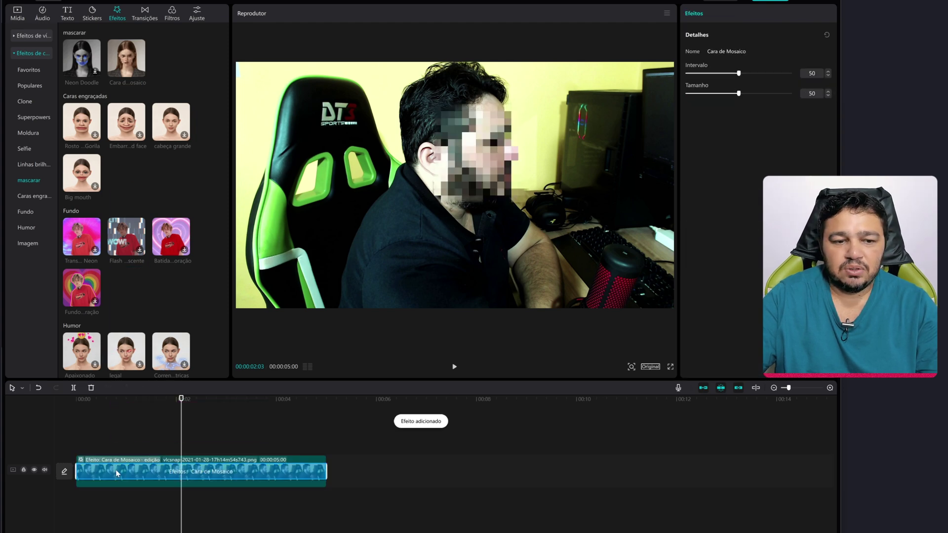
left_click(670, 367)
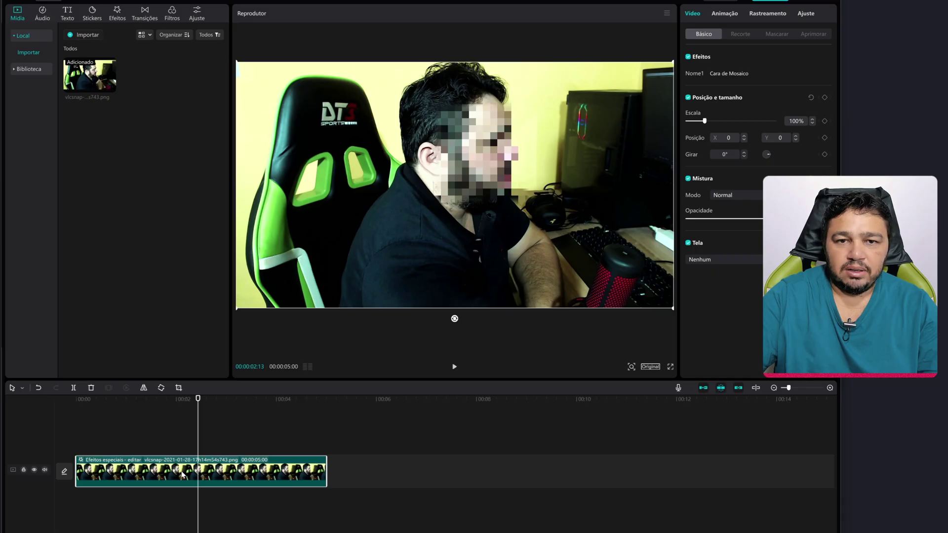
- Duplicate the mosaic clip onto a track above the original, aligned with the start of the timeline
right_click(174, 477)
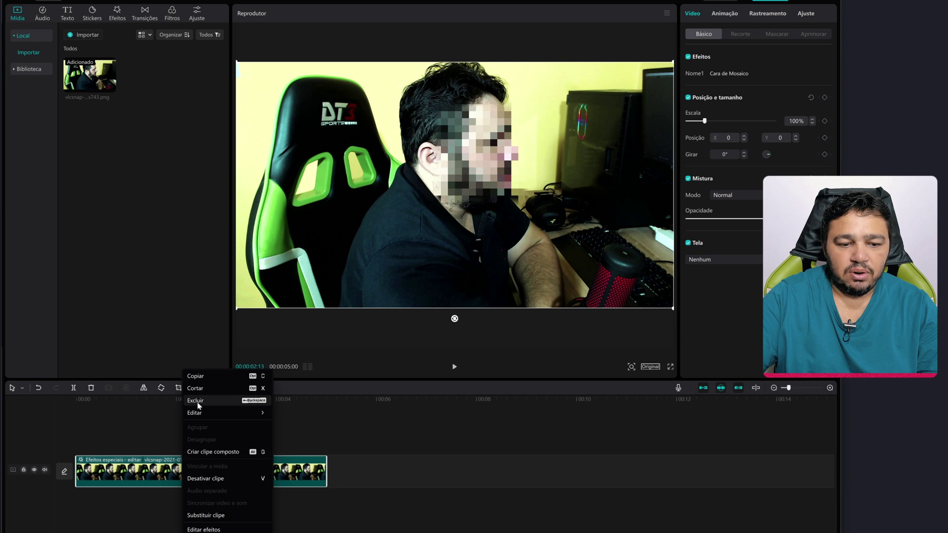
left_click(199, 376)
right_click(178, 441)
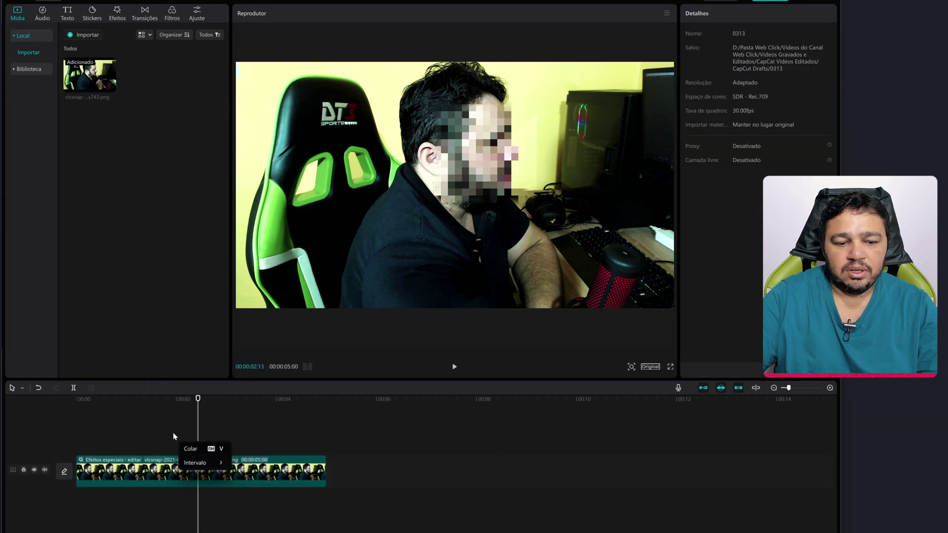
left_click(190, 448)
left_click_drag(235, 443, 114, 445)
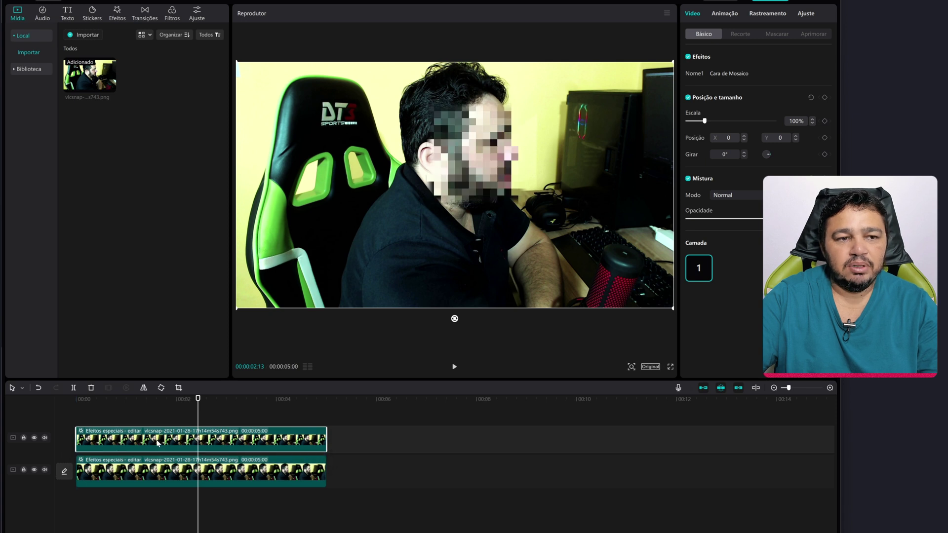
- Apply the Desfocar video effect from the lente category to the duplicated clip on the upper track
left_click(115, 20)
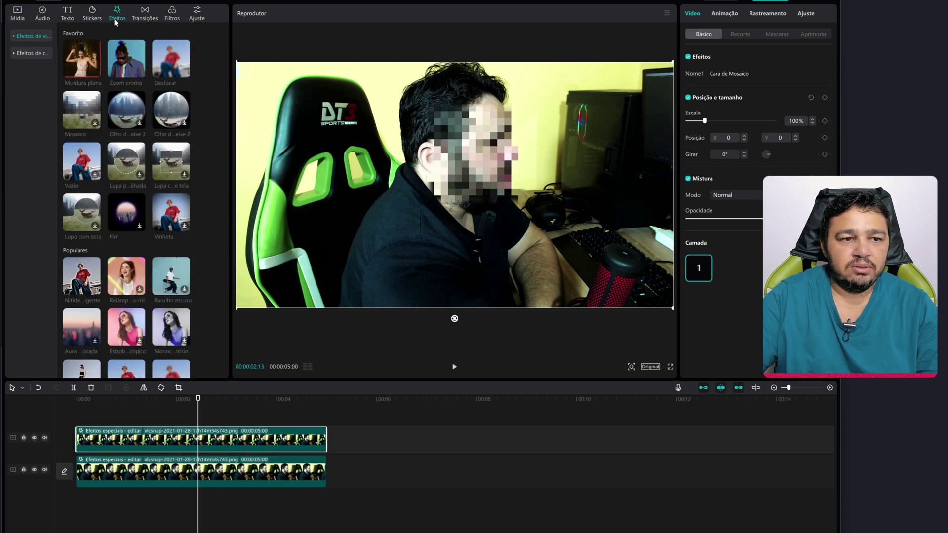
left_click(33, 37)
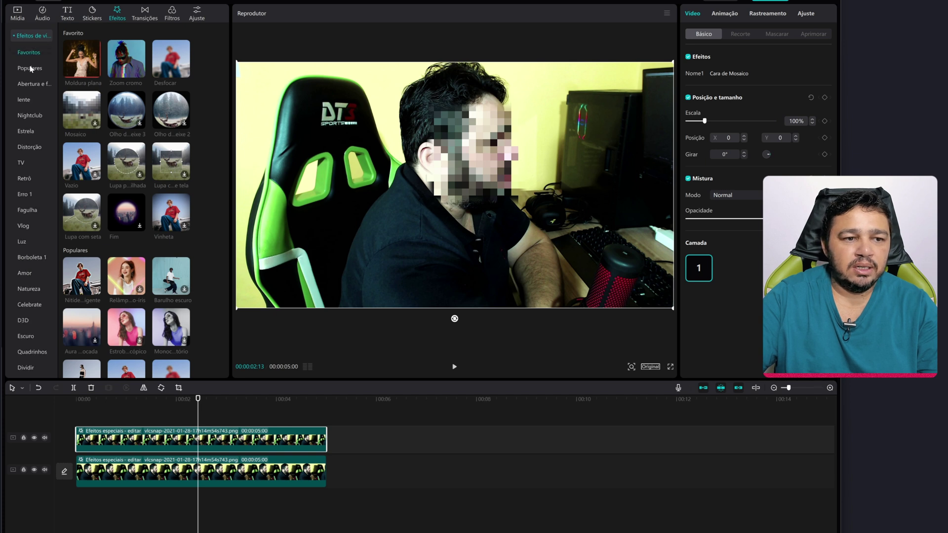
left_click(25, 100)
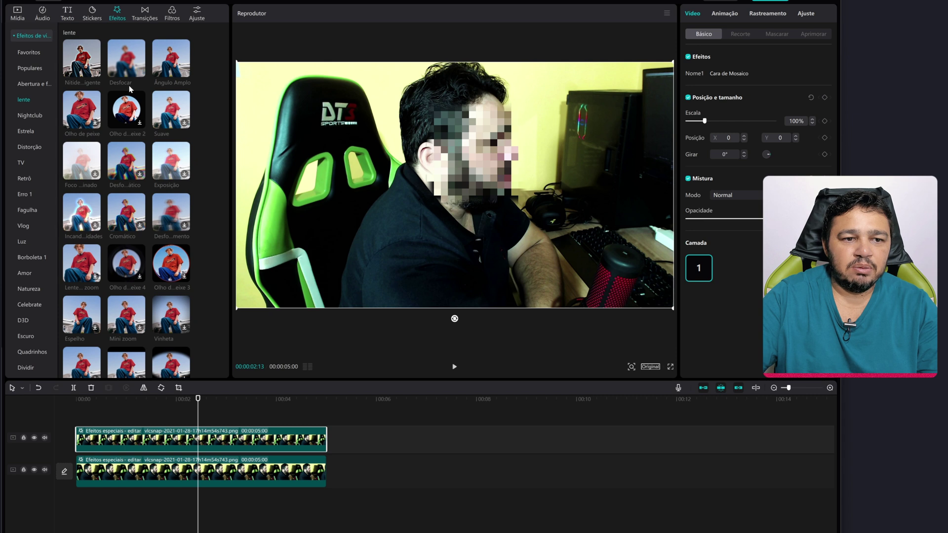
left_click_drag(123, 61, 162, 438)
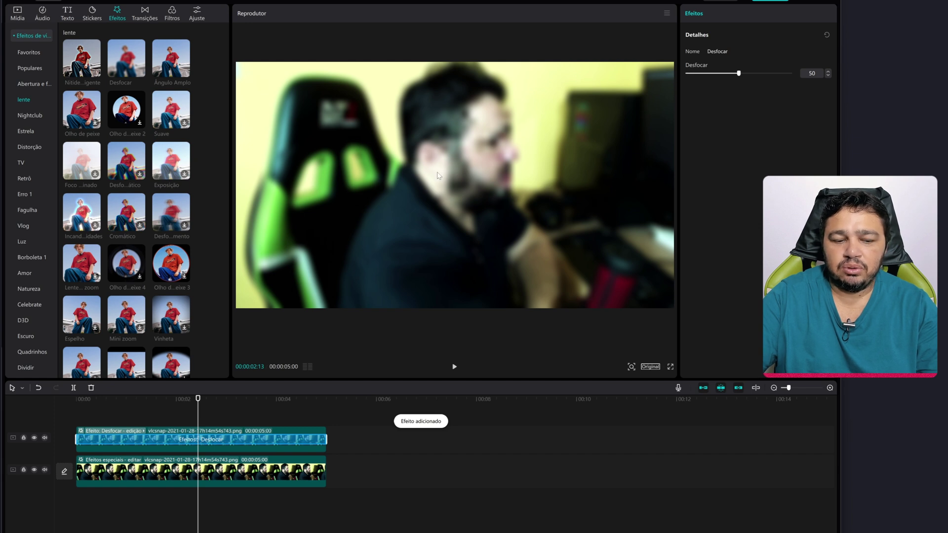
left_click(218, 399)
- Try the Dividir, Película, Círculo, Retângulo, Coração and Estrela mask shapes on the blurred upper clip
left_click(194, 438)
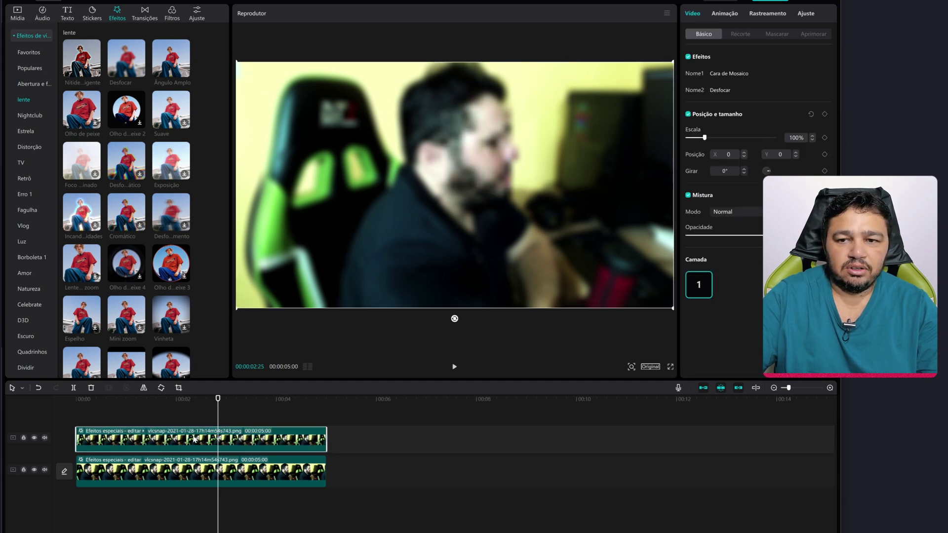
left_click(779, 36)
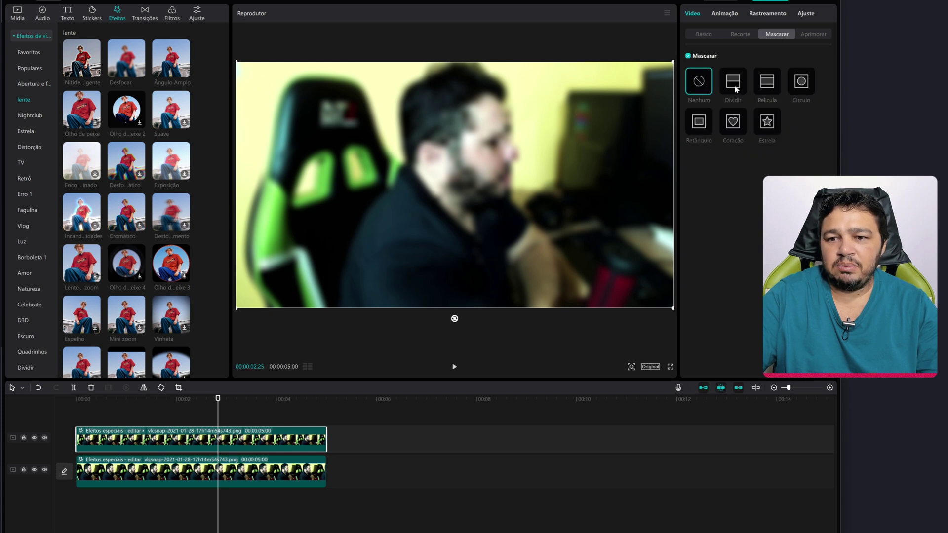
left_click(736, 89)
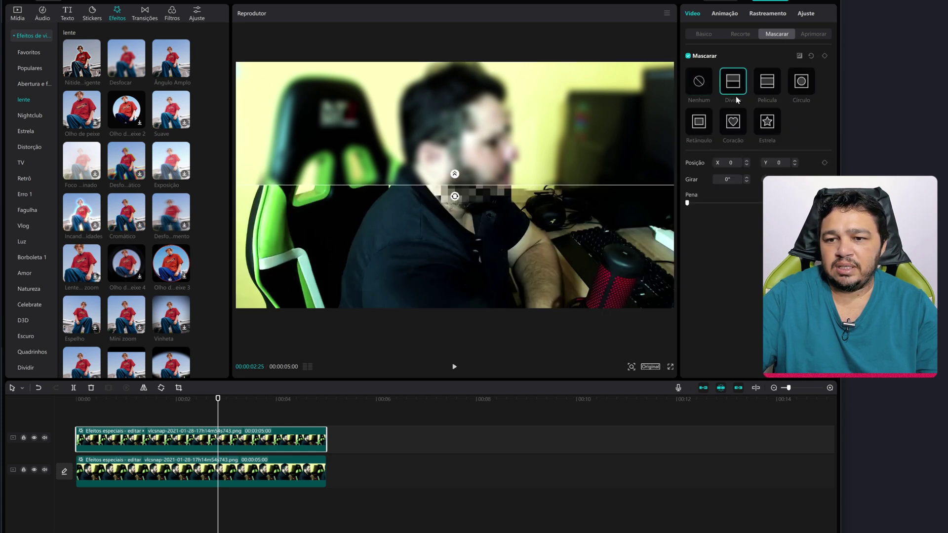
left_click(767, 85)
left_click(802, 83)
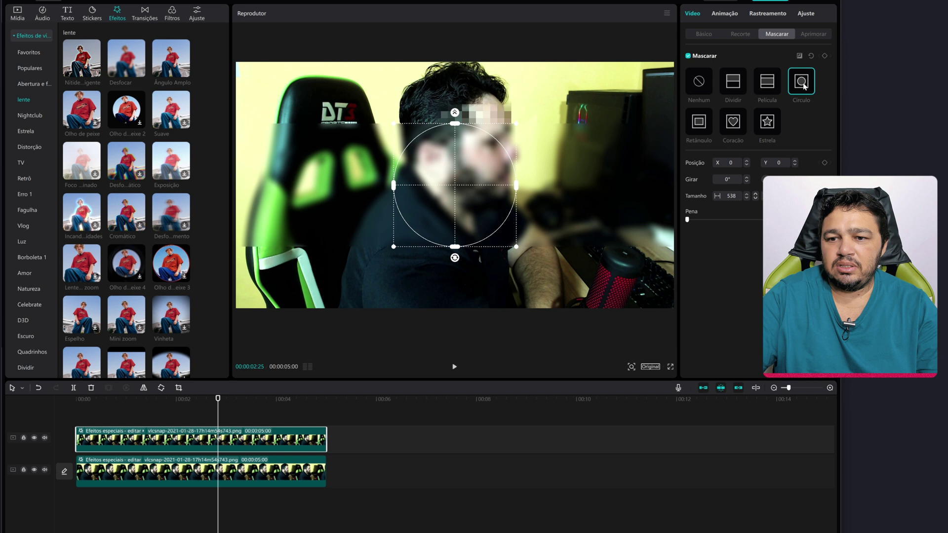
left_click(703, 131)
left_click(732, 123)
left_click(764, 128)
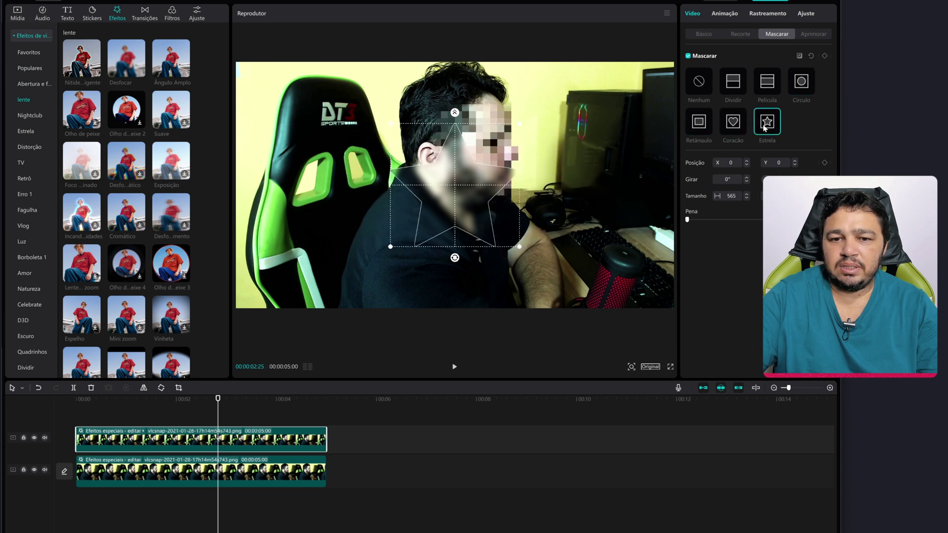
- Apply a Círculo mask about 381 wide to the blurred clip, and move the clip to about X 913, Y -63
left_click(800, 82)
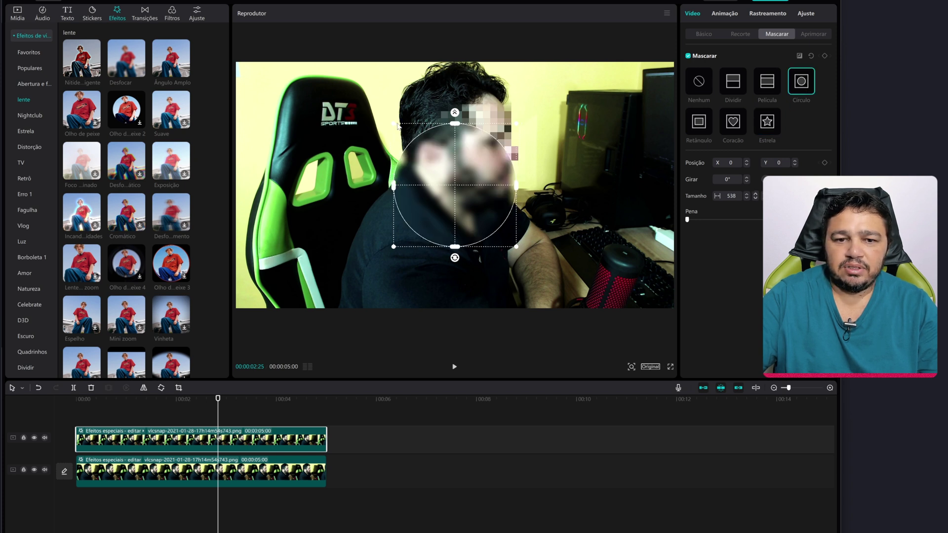
left_click_drag(395, 126, 424, 142)
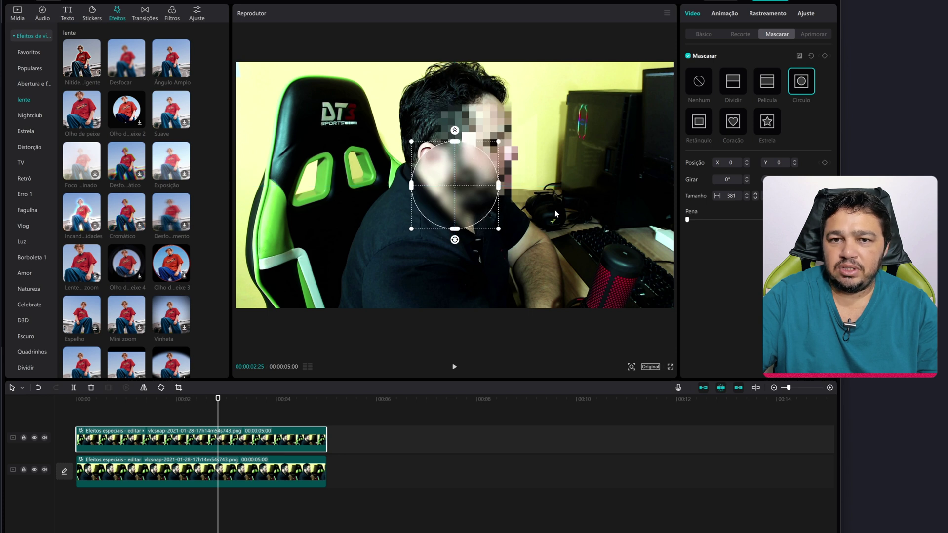
left_click(703, 33)
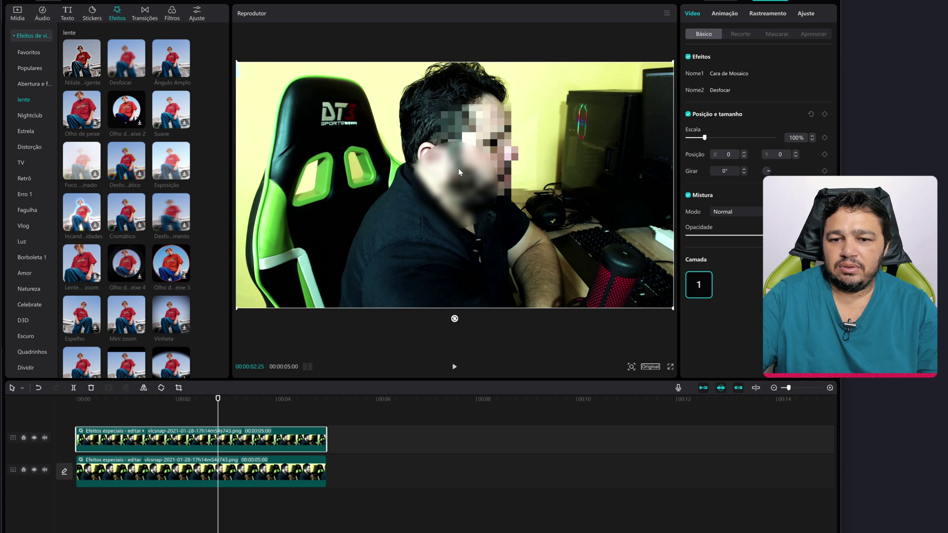
left_click_drag(459, 172, 479, 174)
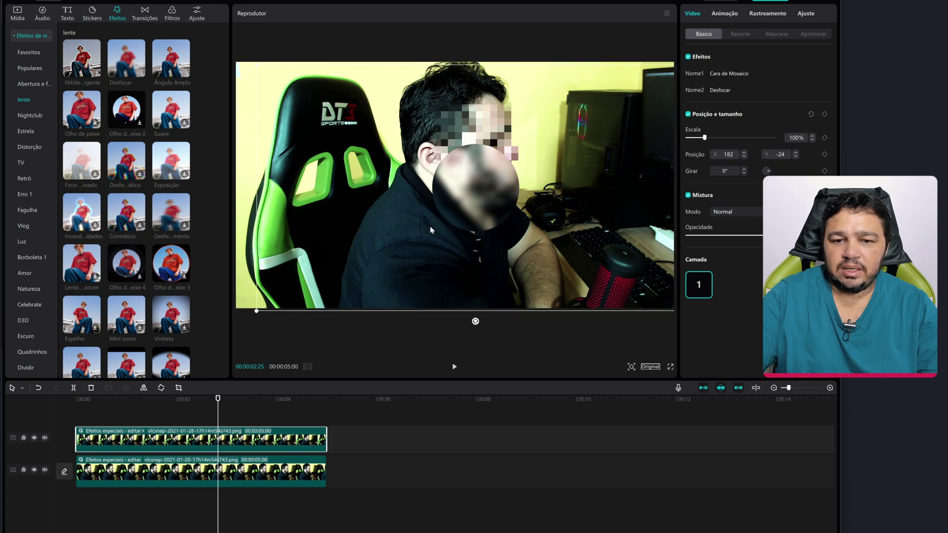
left_click_drag(431, 229, 546, 194)
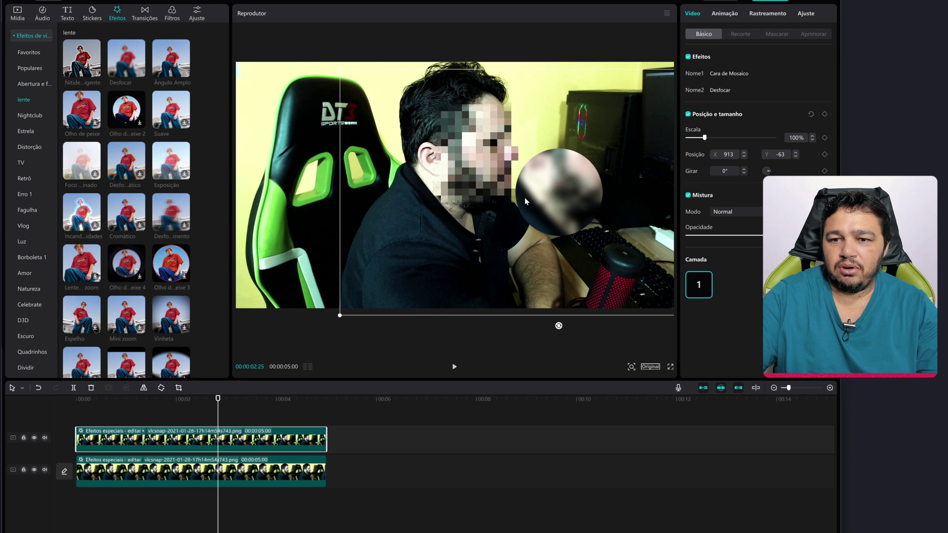
- Shrink the circle mask to about 205 and place the blurred area over the headphones, with the clip at about X 875, Y -81
left_click(778, 34)
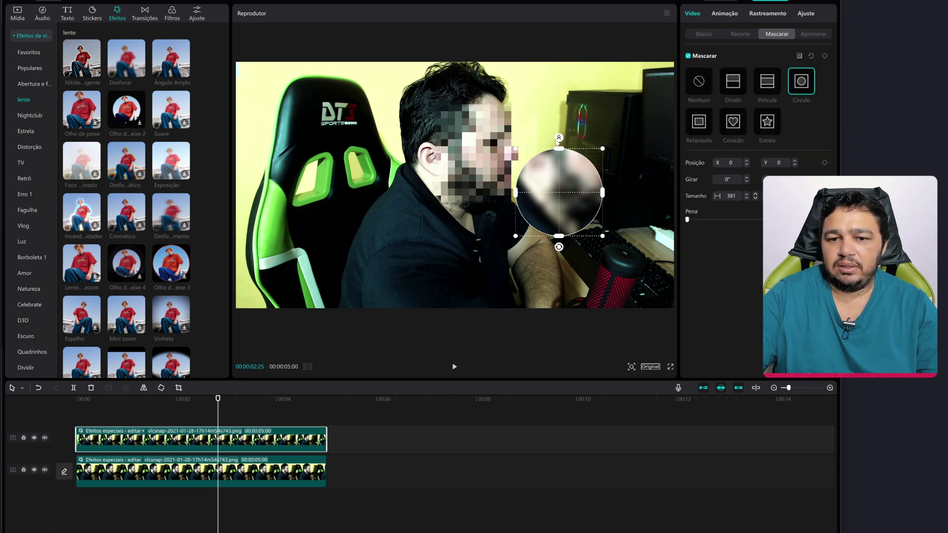
left_click_drag(516, 149, 575, 184)
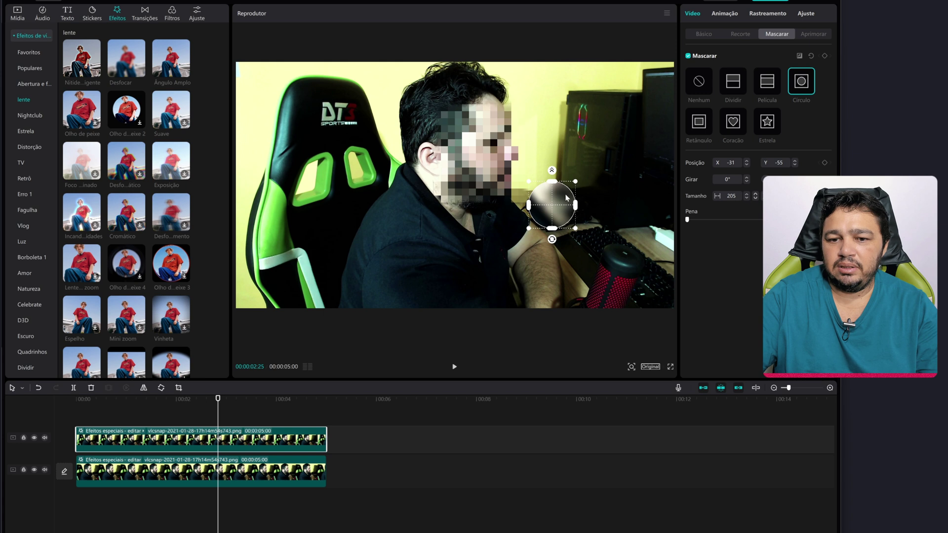
left_click(701, 35)
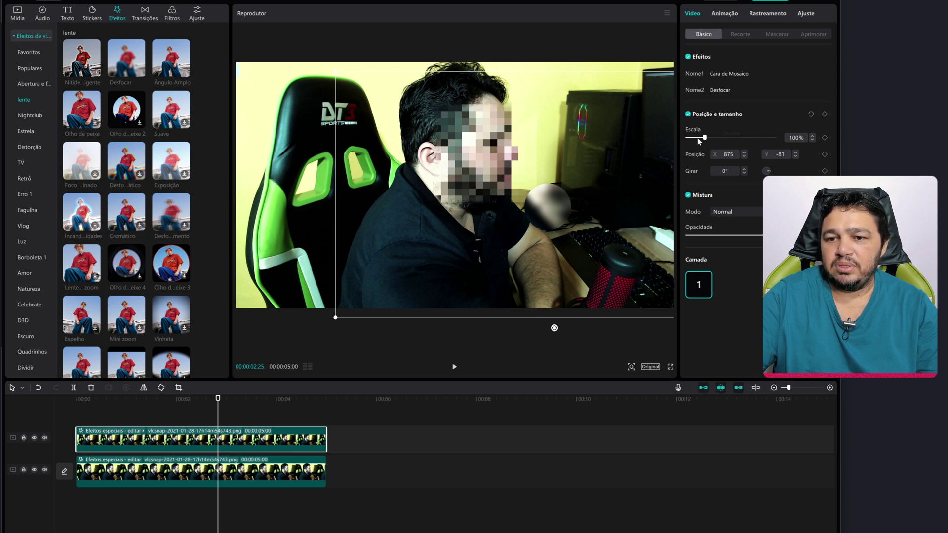
left_click_drag(704, 138, 705, 138)
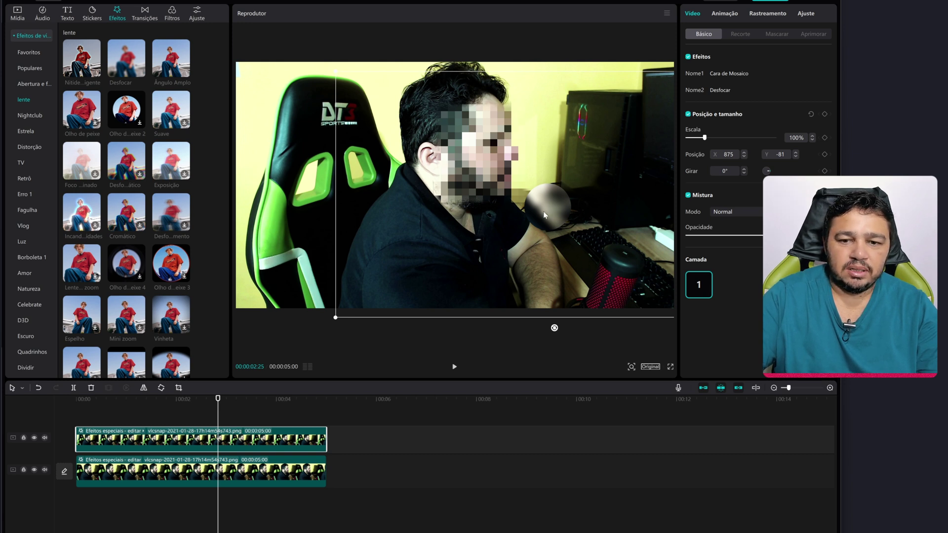
- Open the Desfocar effect applied to the upper clip and vary its blur strength, ending at 56
left_click(81, 433)
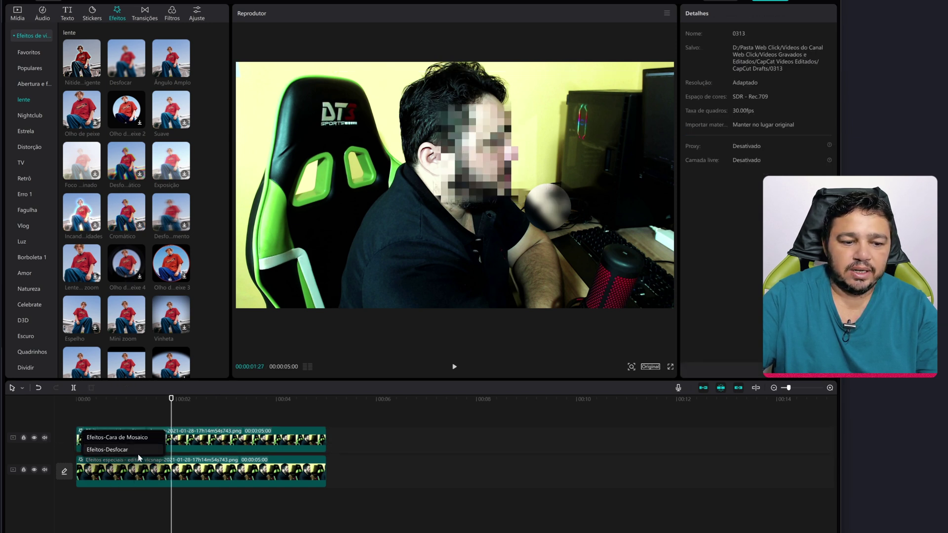
left_click(107, 449)
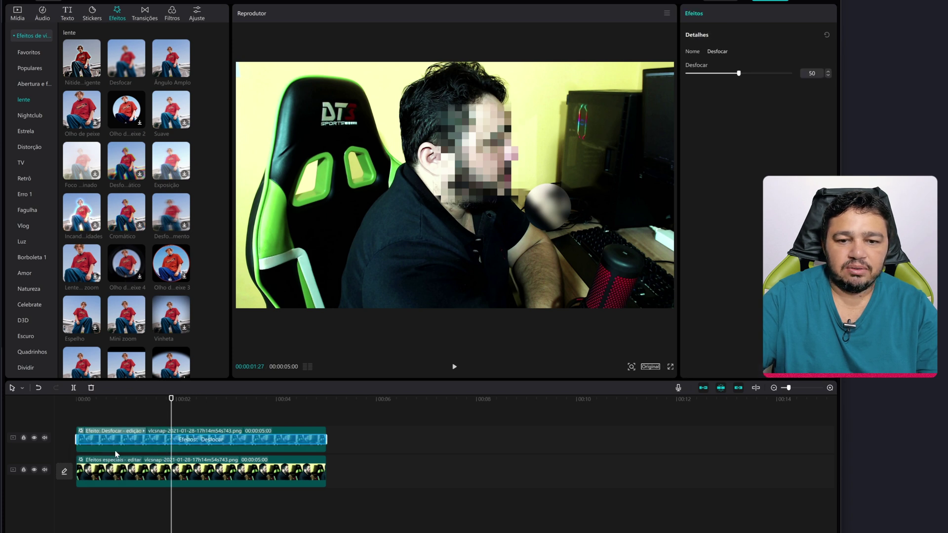
left_click_drag(739, 74, 703, 74)
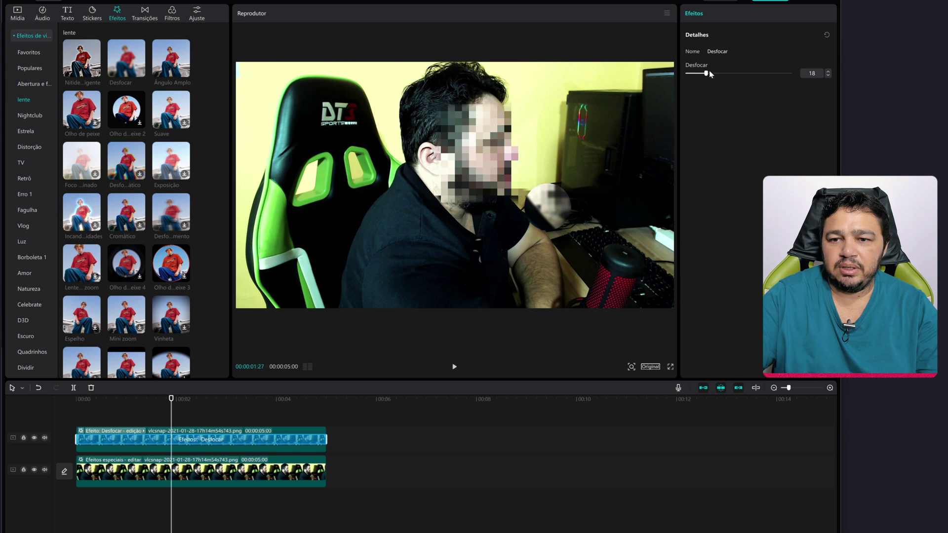
left_click_drag(688, 75, 744, 74)
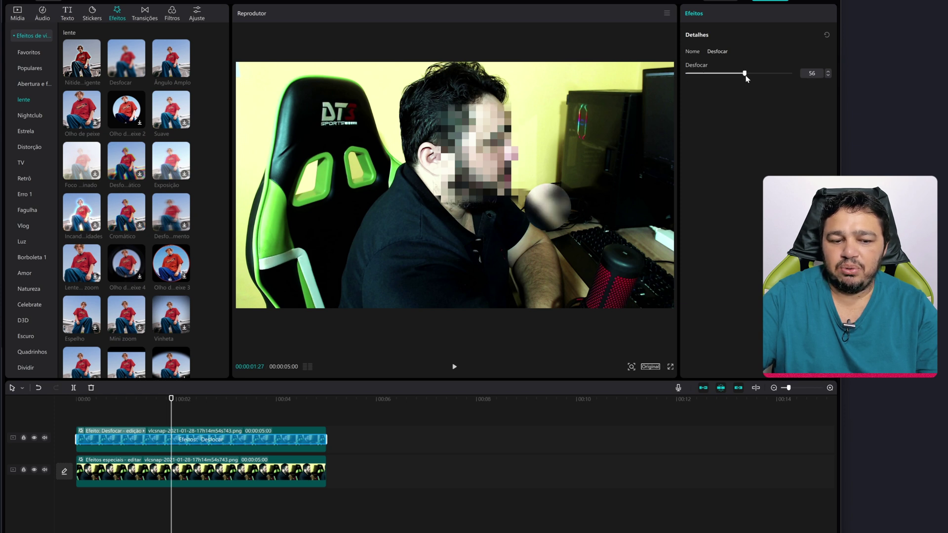
- Delete the blurred duplicate clip and remove the Cara de Mosaico effect from the remaining image clip
left_click(215, 398)
left_click(91, 388)
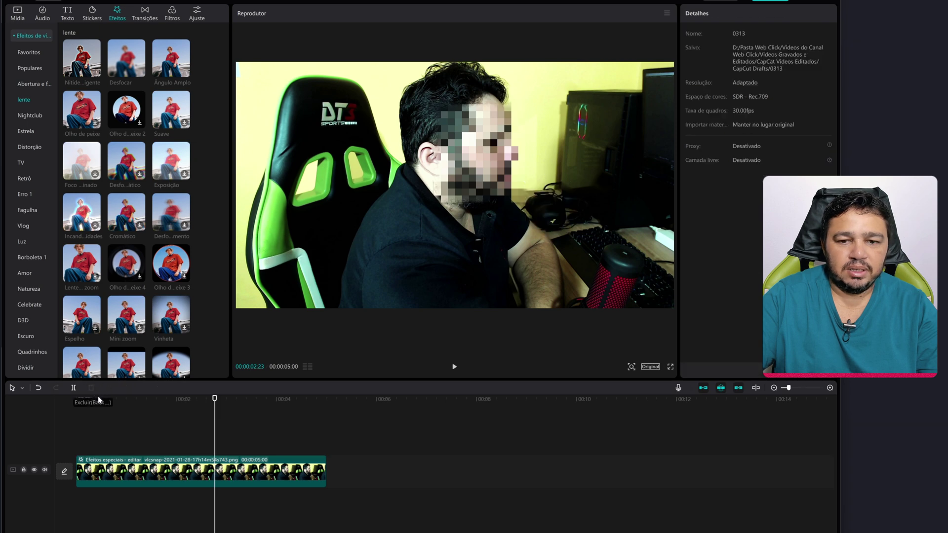
left_click(162, 470)
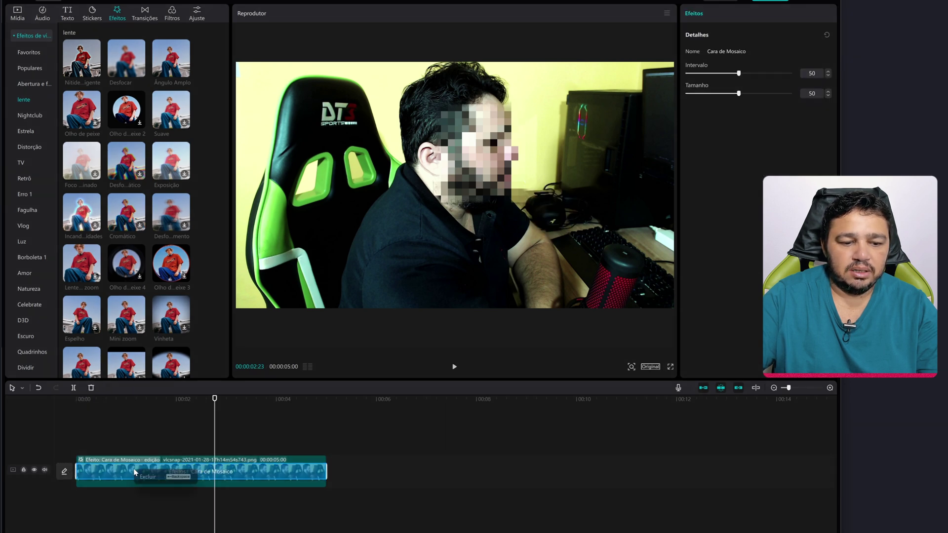
right_click(137, 472)
left_click(149, 477)
left_click(129, 472)
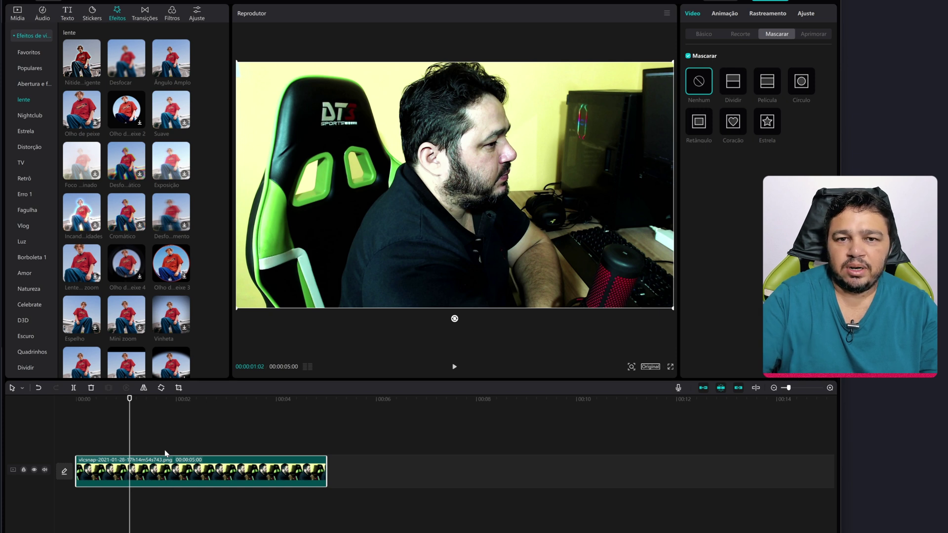
- Add the solid red heart sticker from the favourite stickers to a track above the image clip
left_click(91, 14)
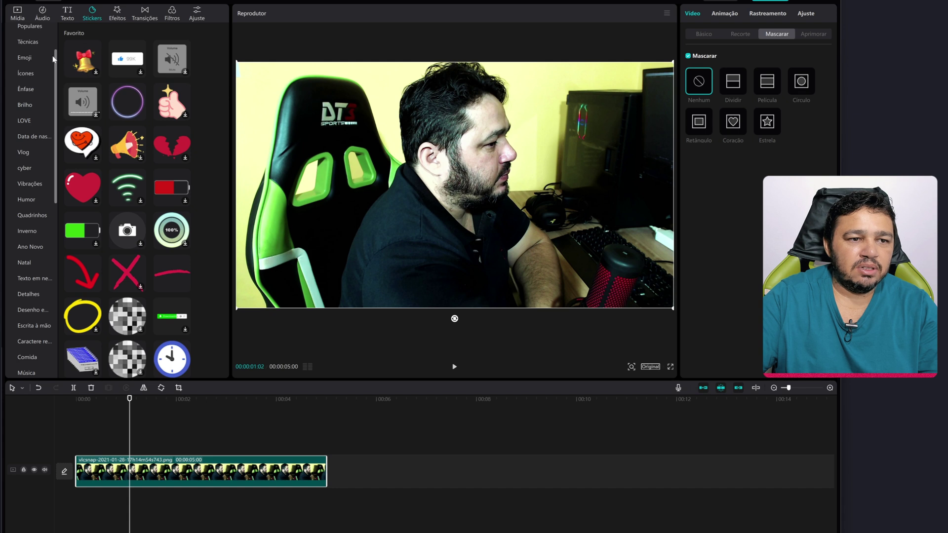
scroll(30, 55, "up", 2)
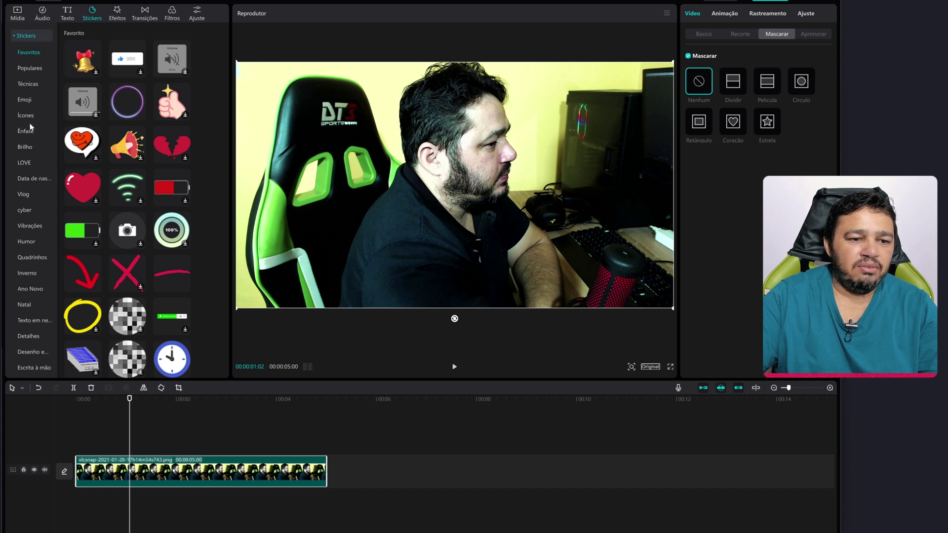
scroll(35, 153, "down", 10)
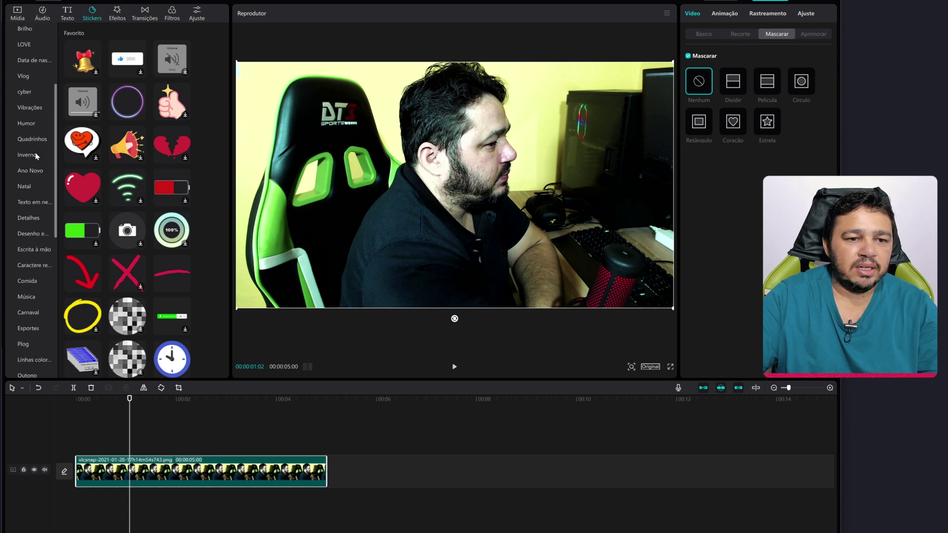
scroll(35, 152, "down", 4)
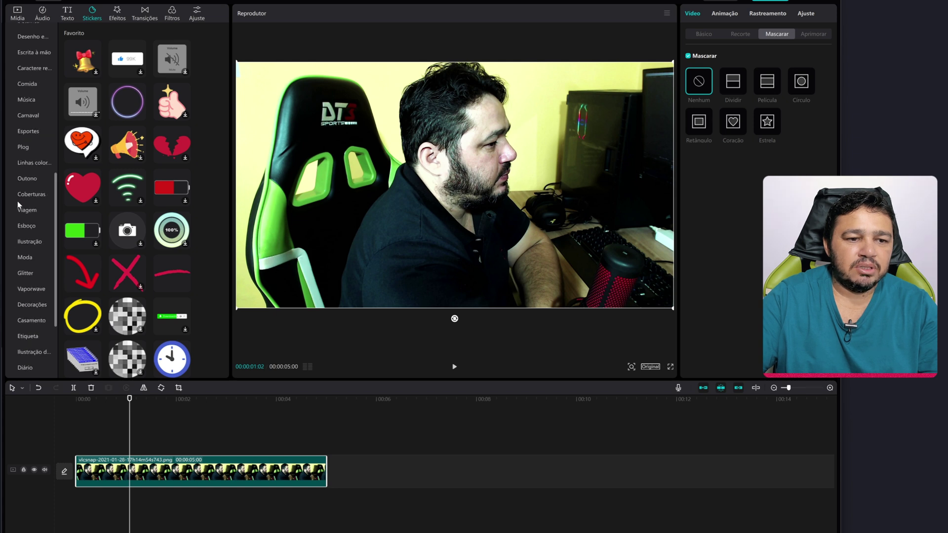
left_click(85, 185)
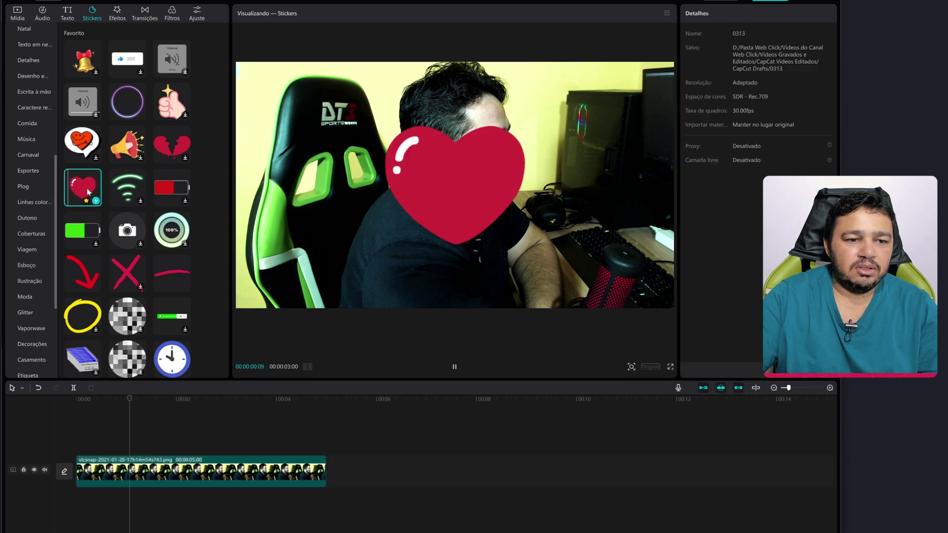
left_click_drag(86, 185, 106, 447)
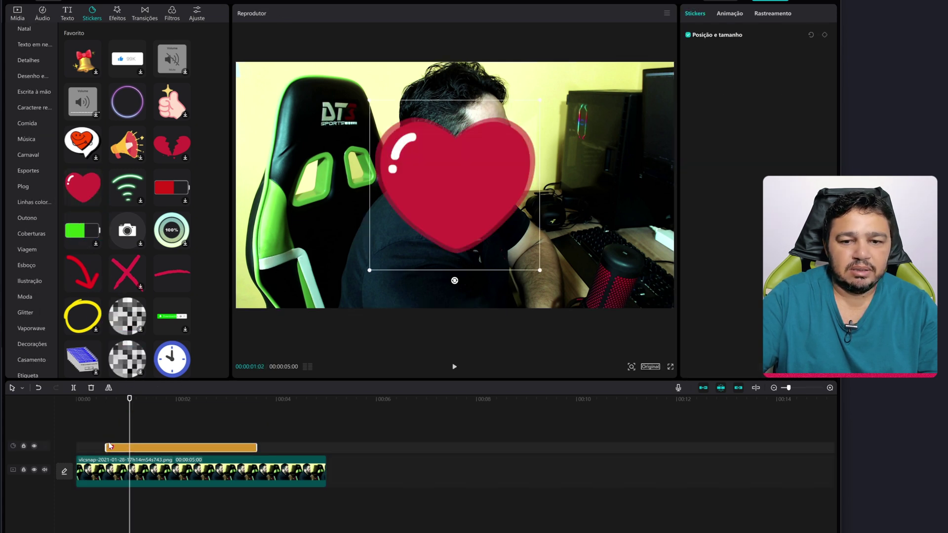
- Try the heart sticker over the face at X 147, Y 258, scaling it to 70% and back to 100%
left_click_drag(449, 169, 448, 162)
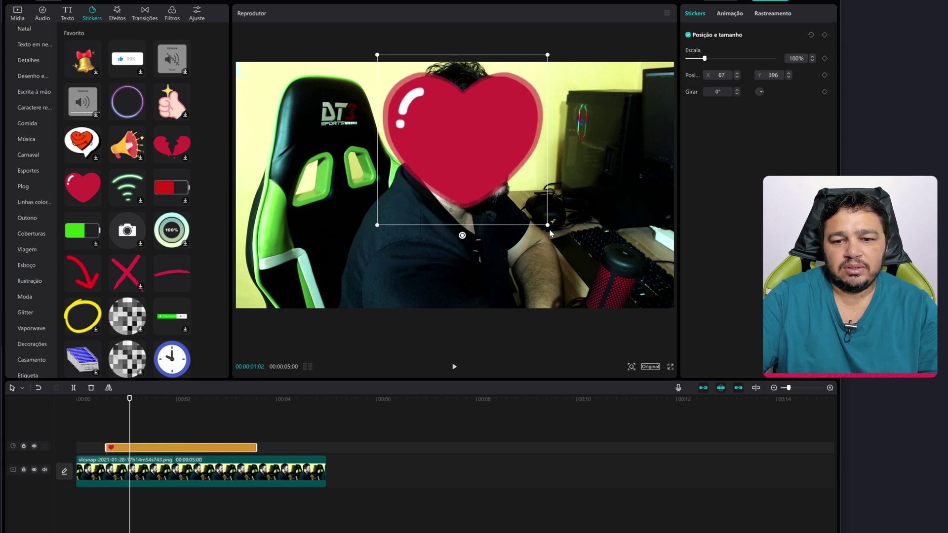
left_click_drag(548, 226, 538, 208)
left_click_drag(472, 171, 482, 191)
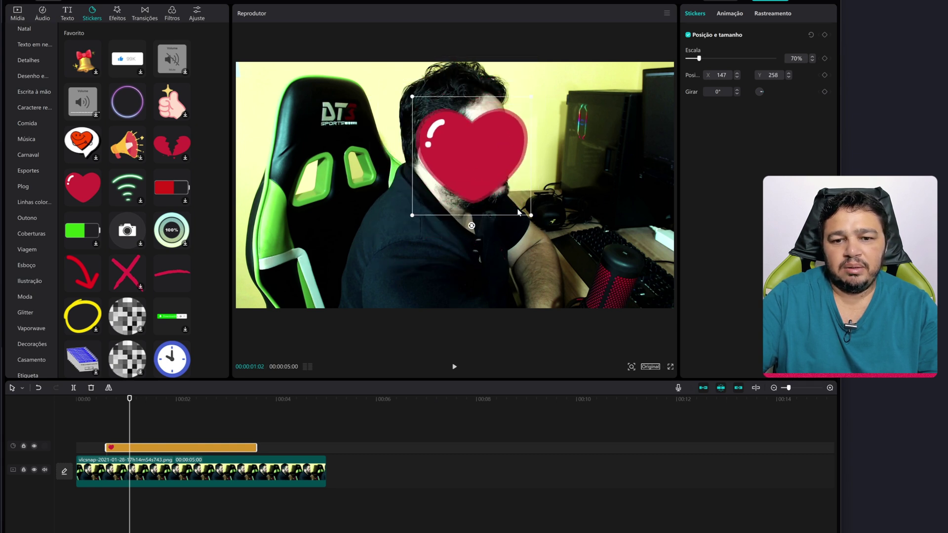
left_click_drag(531, 215, 552, 232)
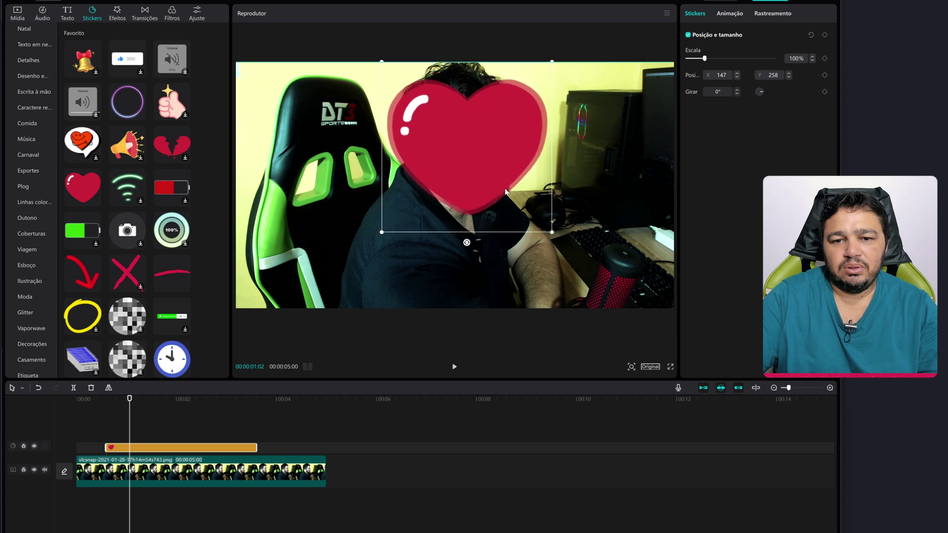
- Shrink the heart sticker and place it over the headphones on the desk
left_click_drag(463, 171, 545, 198)
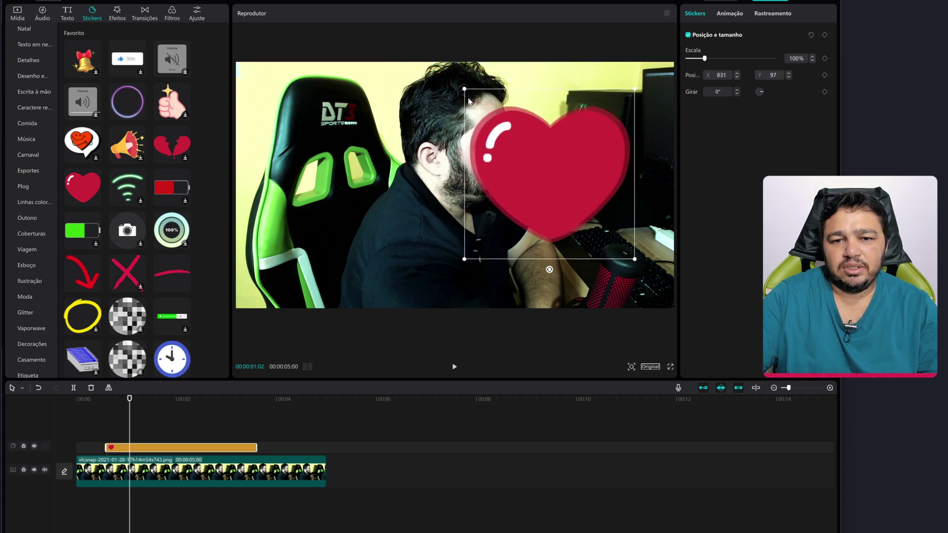
left_click_drag(464, 90, 518, 148)
left_click_drag(543, 179, 545, 211)
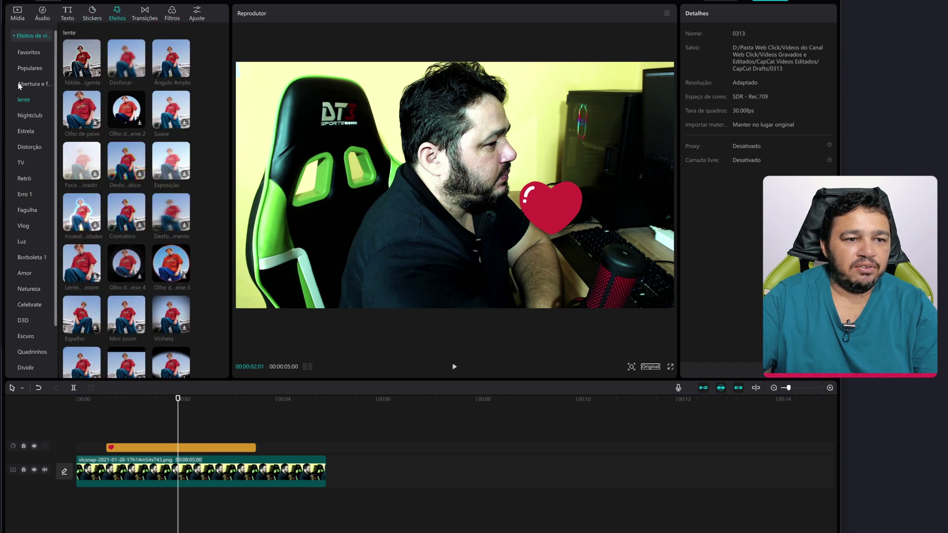
- Apply the Cara de Mosaico effect from the favourite body effects to the image clip
left_click(32, 35)
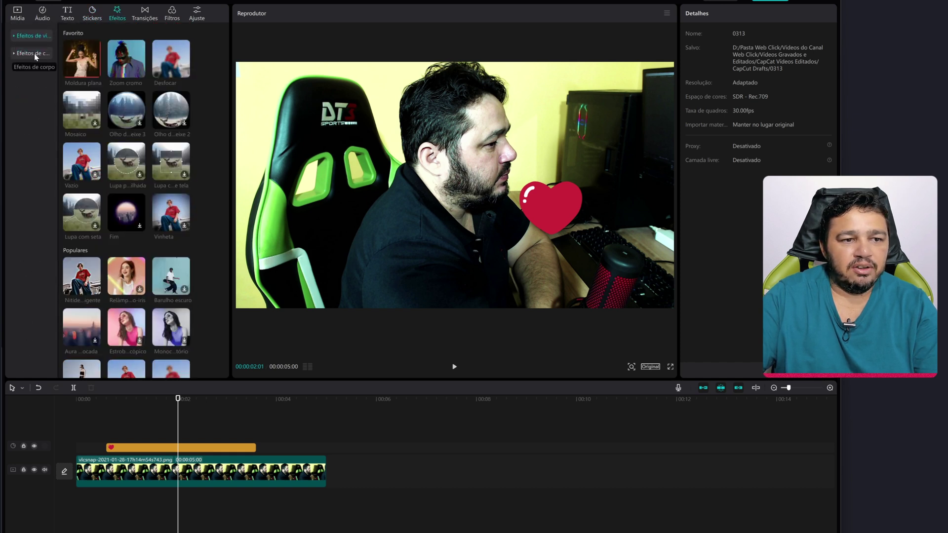
left_click(34, 53)
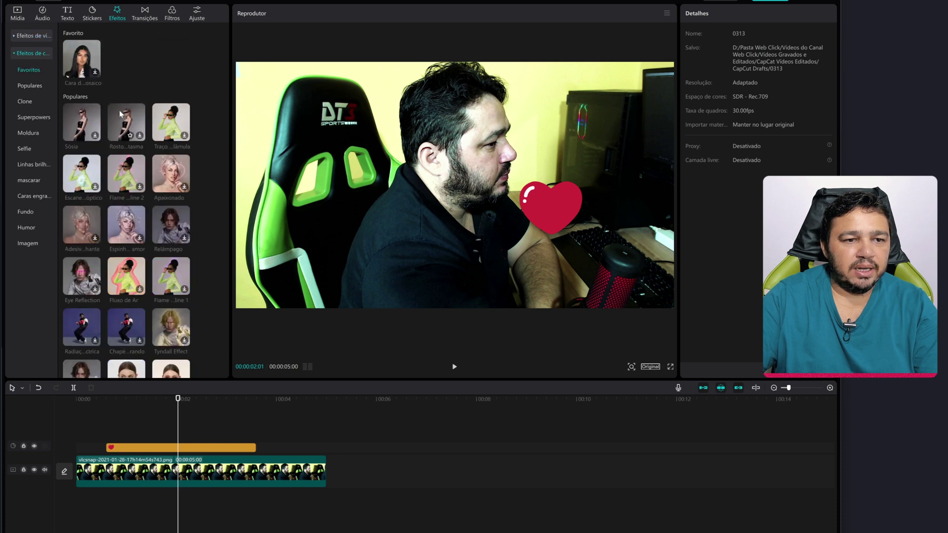
left_click_drag(80, 64, 142, 479)
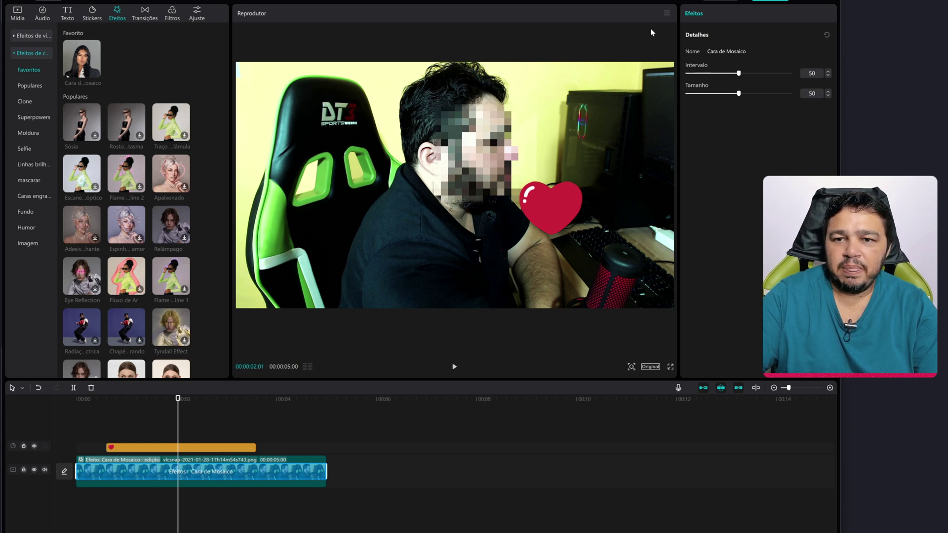
- Start a still frame export named Foto, with Área de Trabalho as the destination folder
left_click(667, 14)
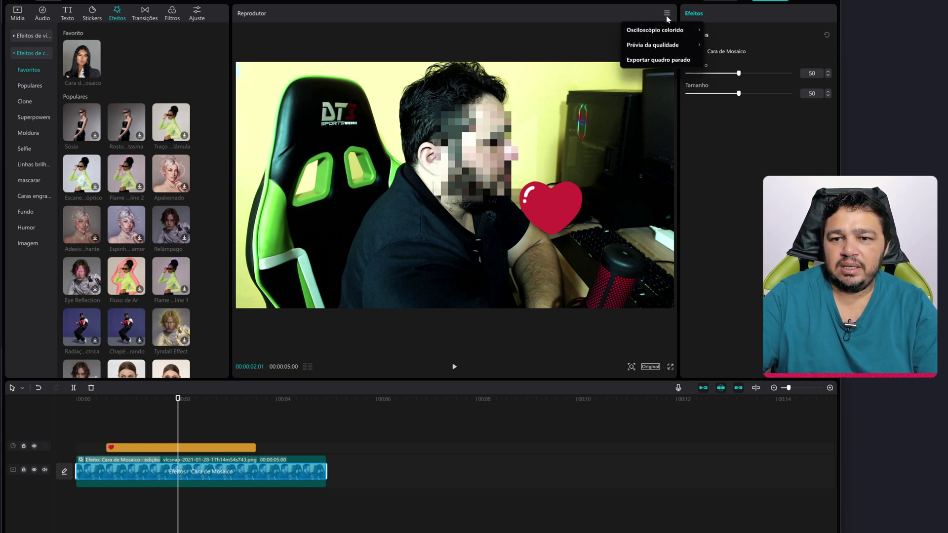
left_click(644, 60)
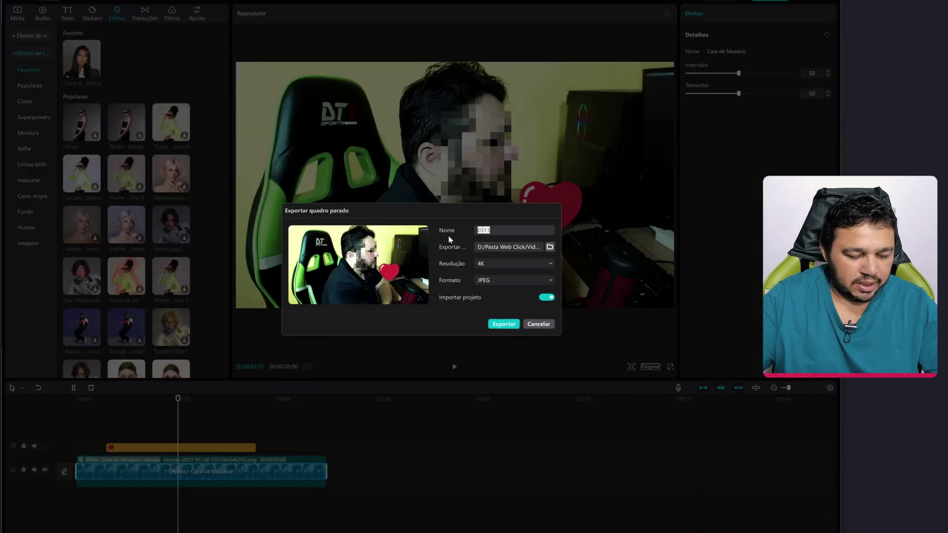
key("Caps_Lock")
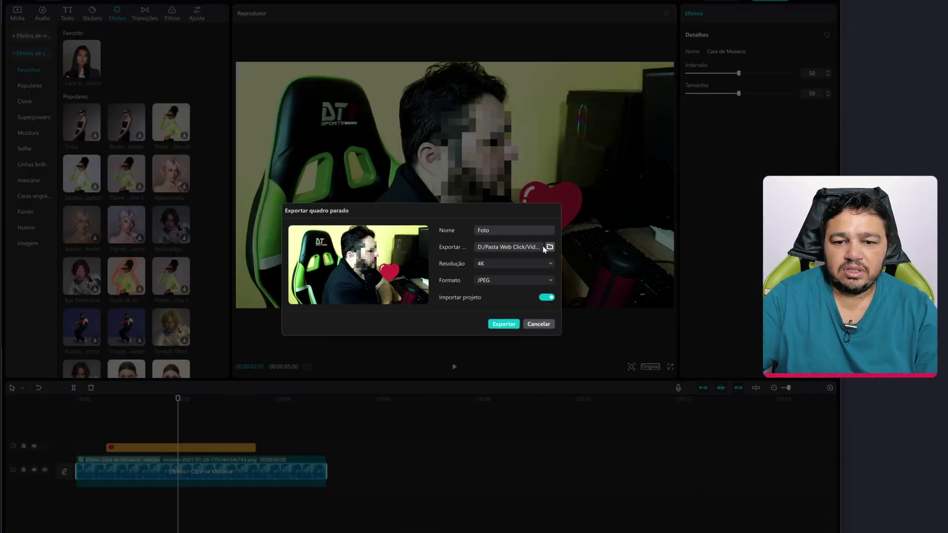
left_click(549, 247)
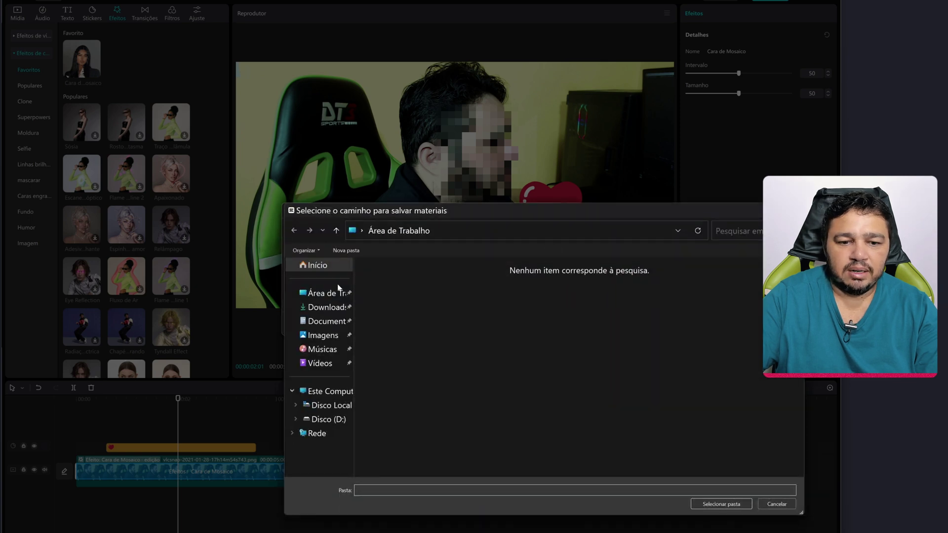
left_click(324, 293)
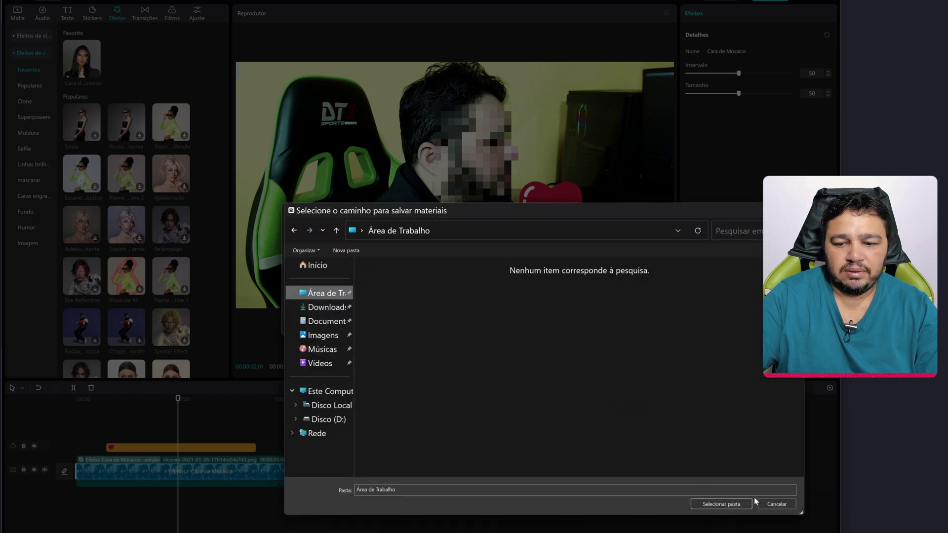
left_click(721, 505)
- Set the still frame's resolution to 1080P and its format to PNG, and export it
left_click(511, 264)
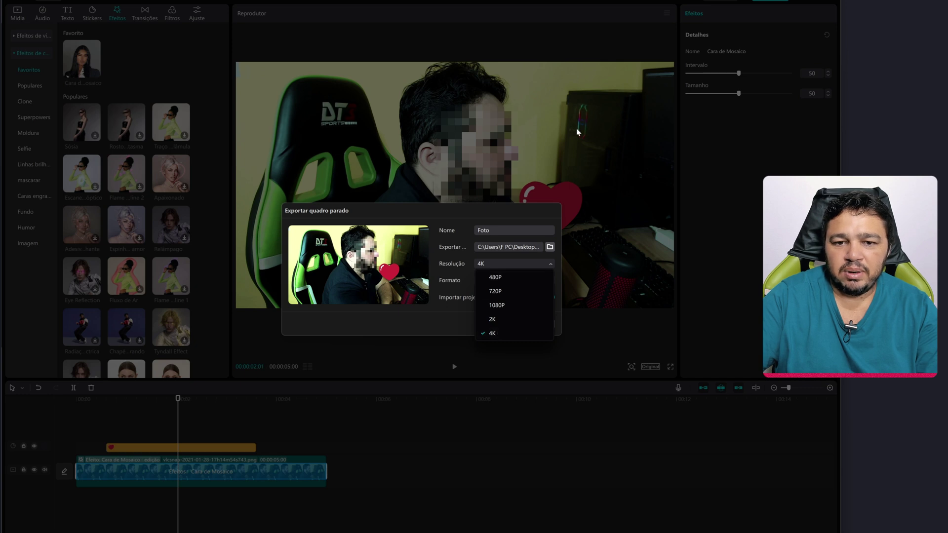
left_click(493, 335)
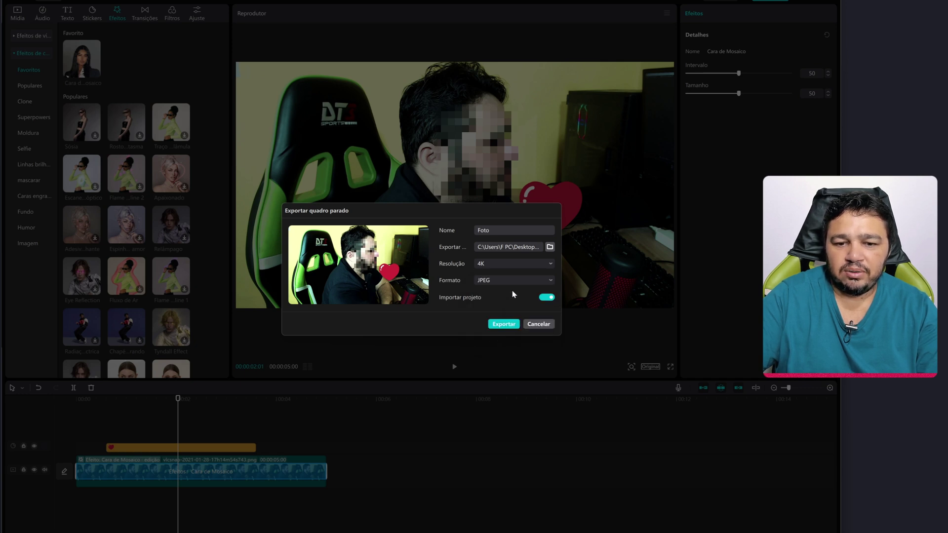
left_click(529, 264)
left_click(498, 306)
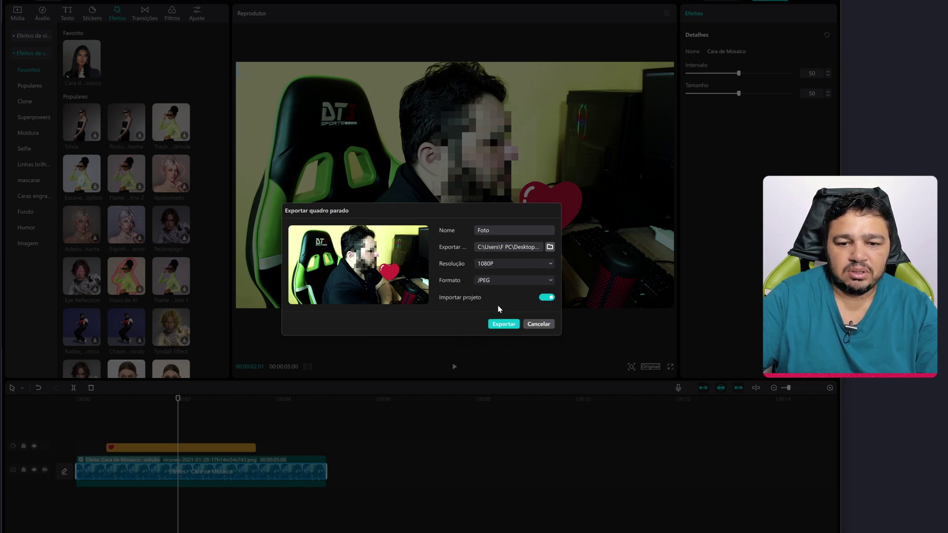
left_click(495, 281)
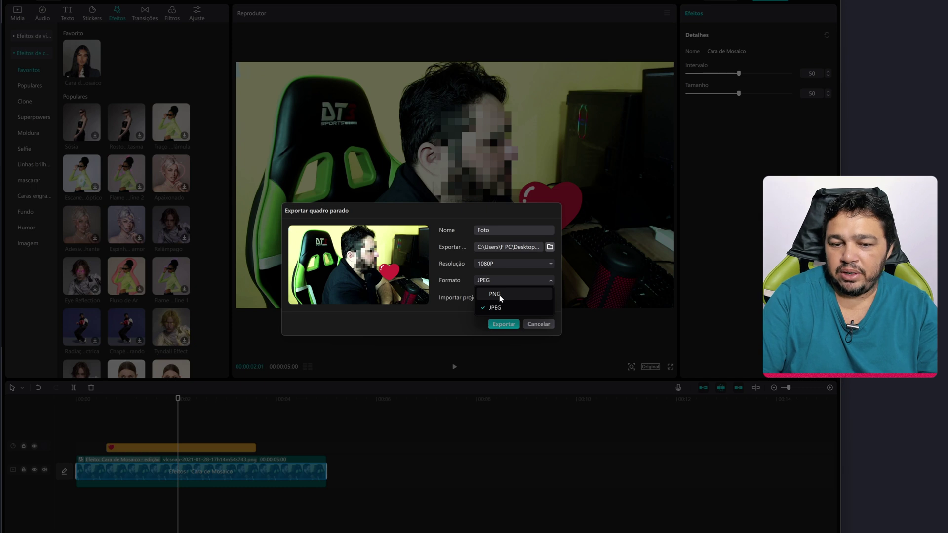
left_click(502, 308)
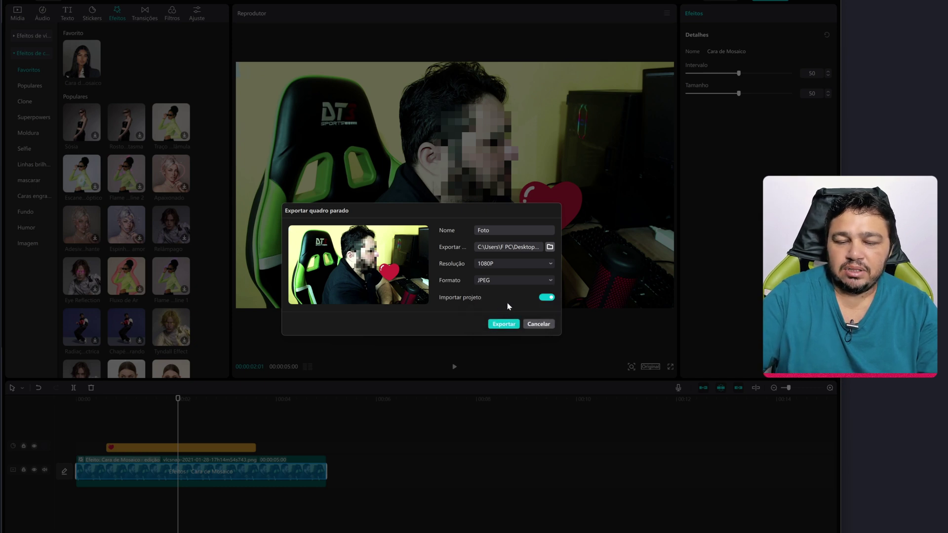
left_click(549, 282)
left_click(496, 299)
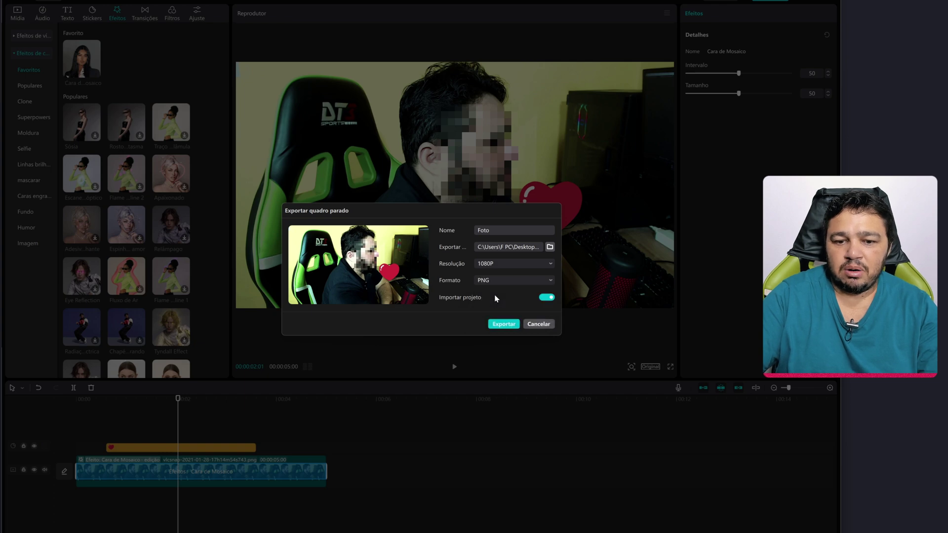
left_click(504, 324)
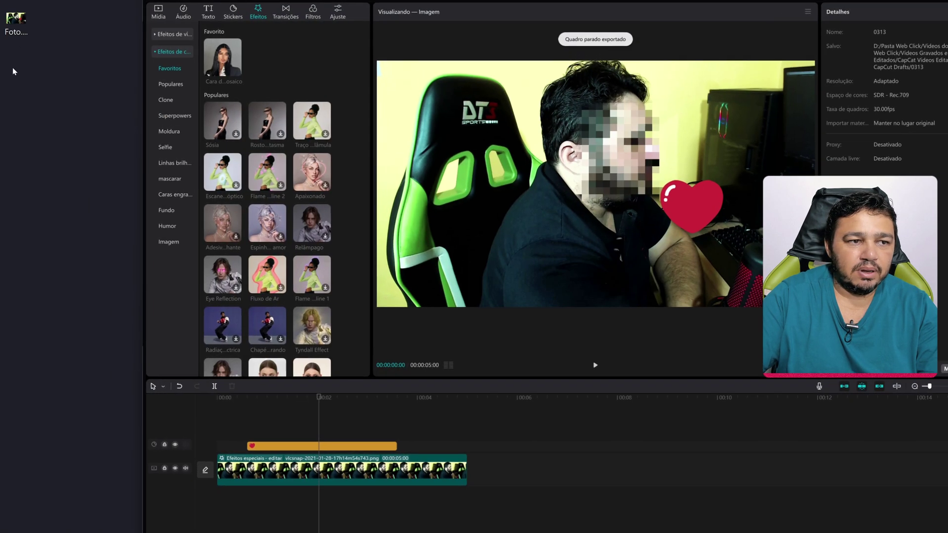
- Check the project media for the exported Foto.png and reopen the preview options that include Exportar quadro parado
left_click(157, 13)
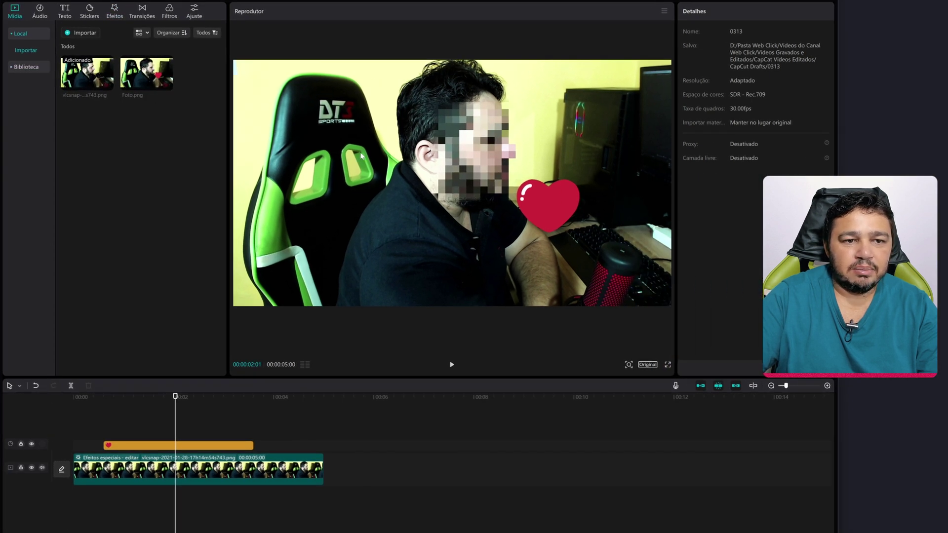
left_click(665, 11)
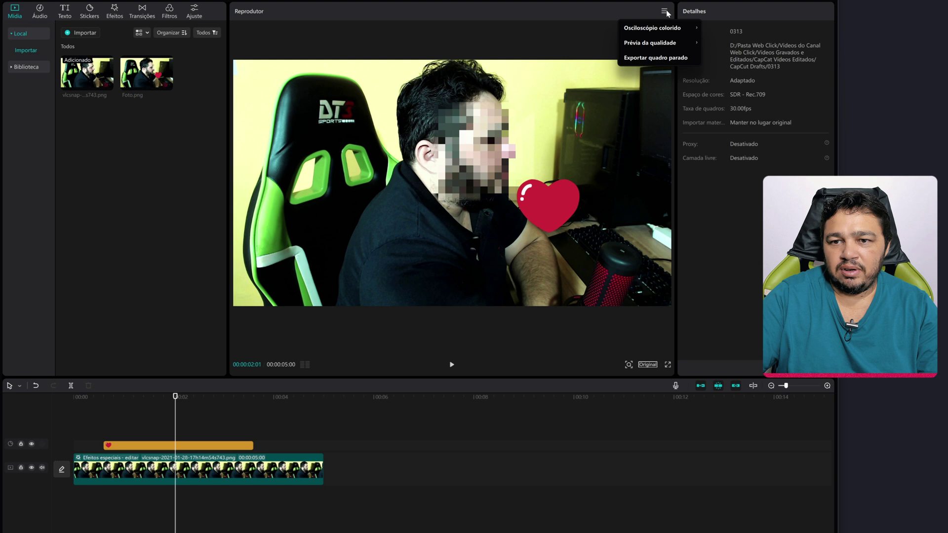
- Export the current frame again as a still image in JPEG format, keeping Importar projeto enabled
left_click(651, 59)
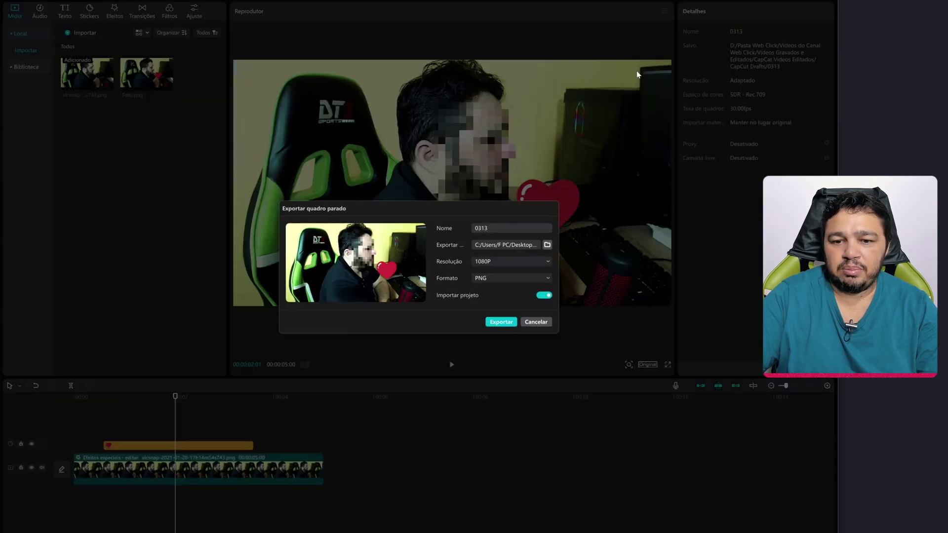
left_click(504, 277)
left_click(494, 307)
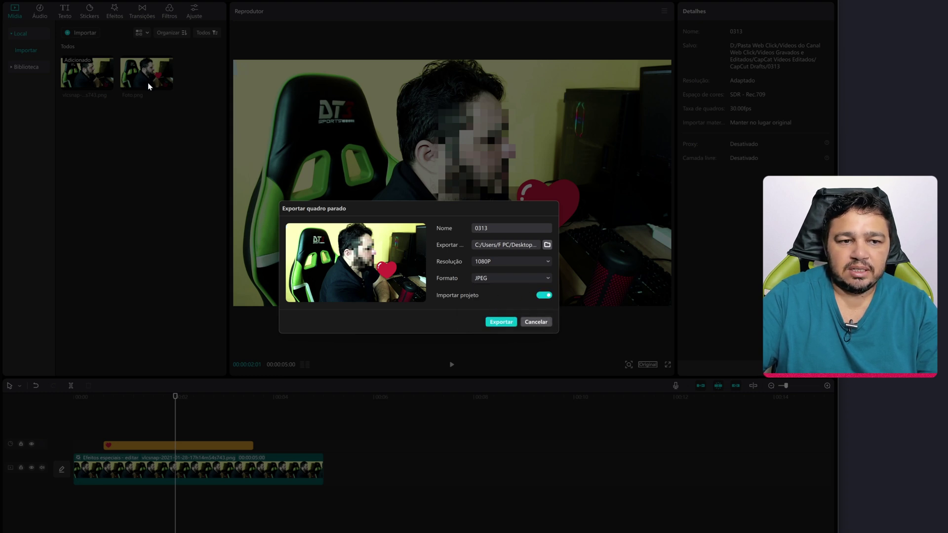
left_click(545, 295)
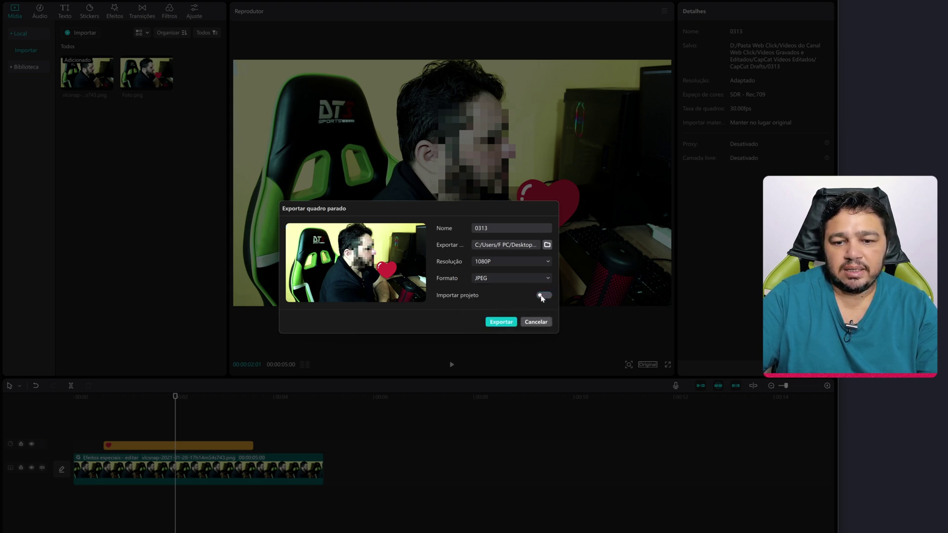
left_click(447, 296)
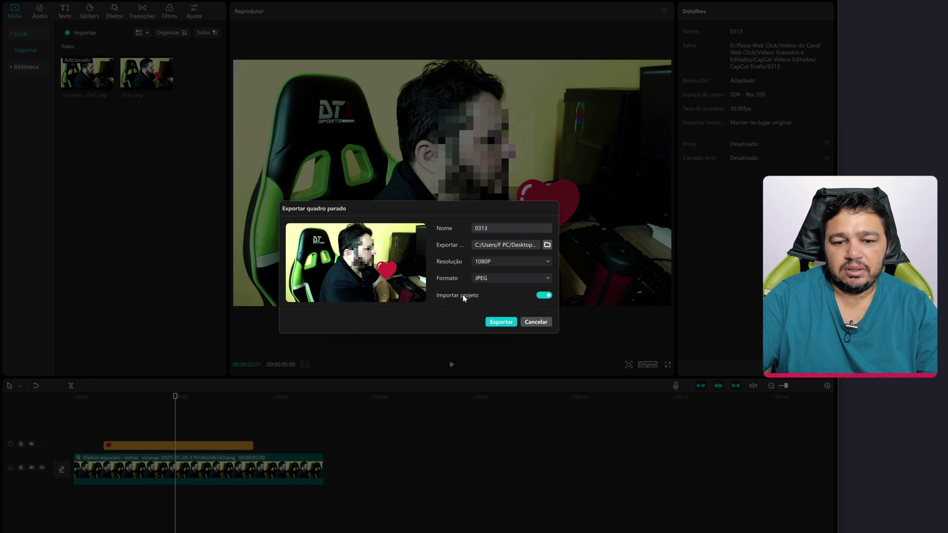
left_click(500, 322)
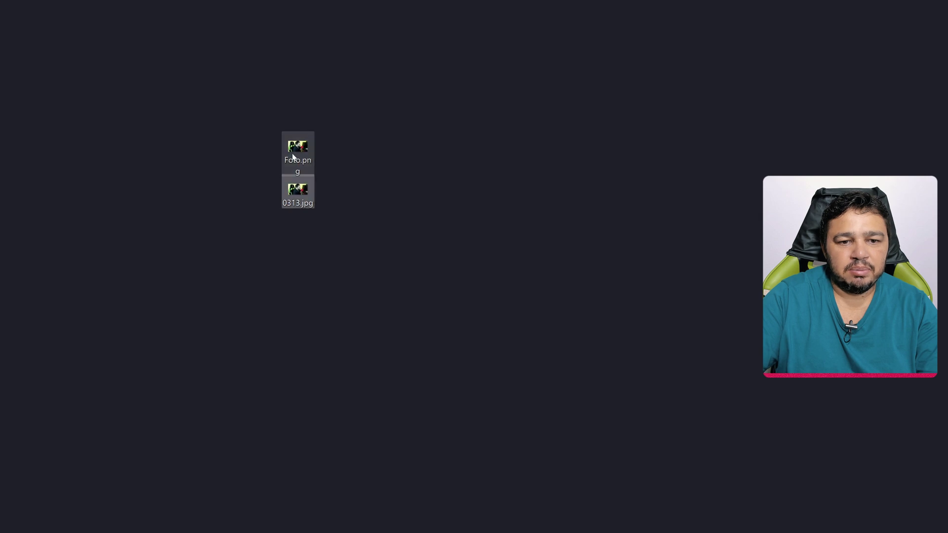
- Open Foto.png from the desktop in Fotos, view 0313.jpg as well, and close the viewer
right_click(293, 160)
left_click(324, 181)
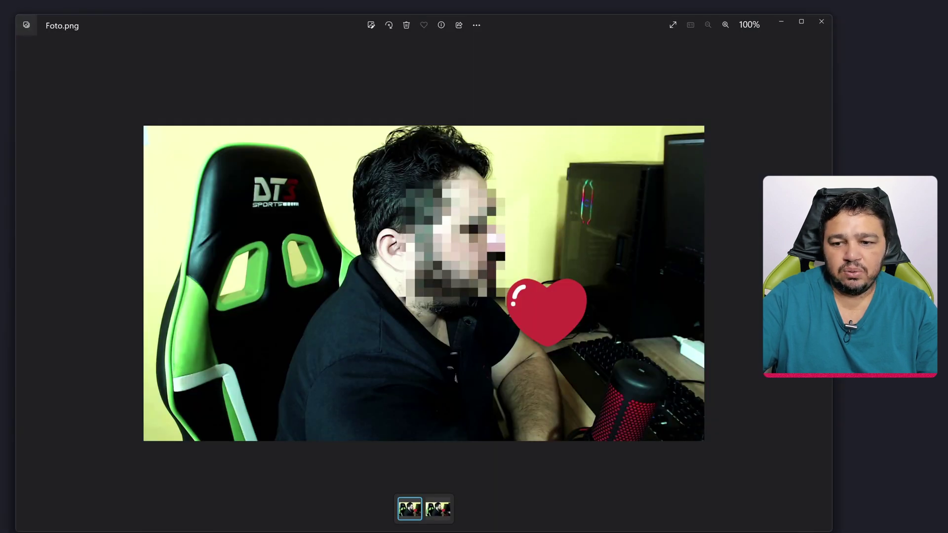
key("Right")
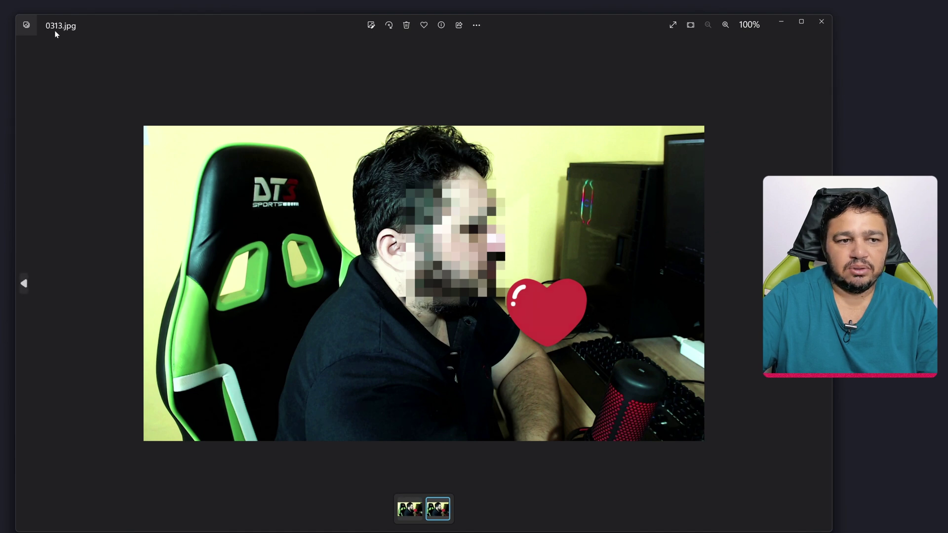
left_click(821, 21)
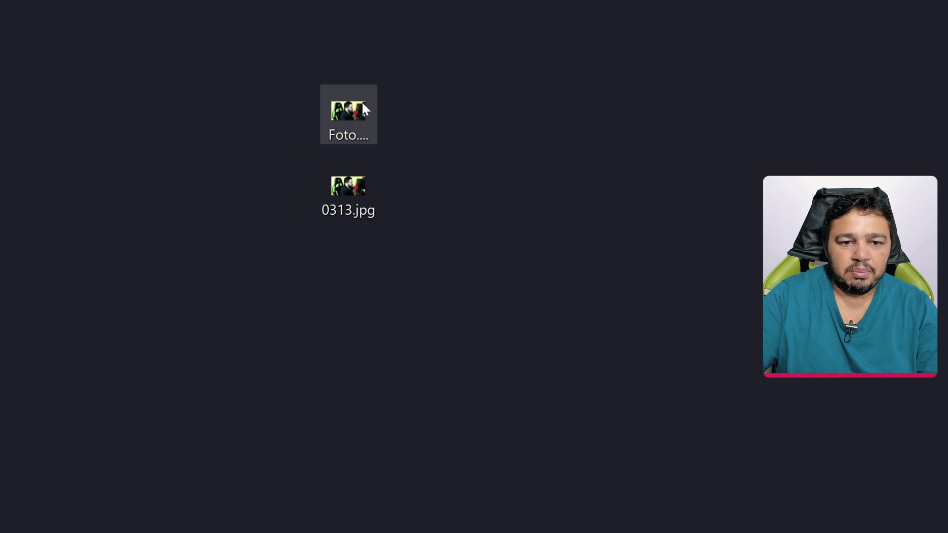
- Compare the file sizes of Foto.png and 0313.jpg on the desktop through their file properties
left_click(350, 114)
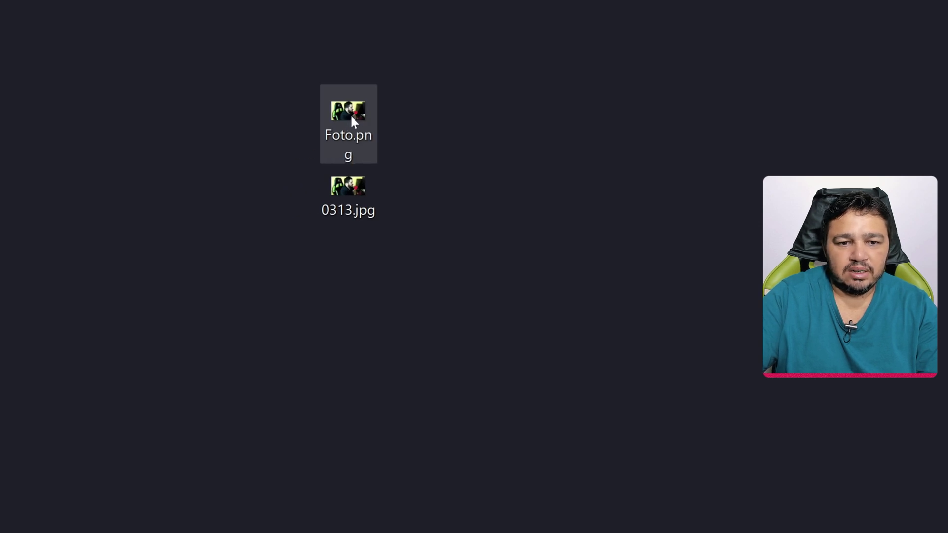
right_click(347, 119)
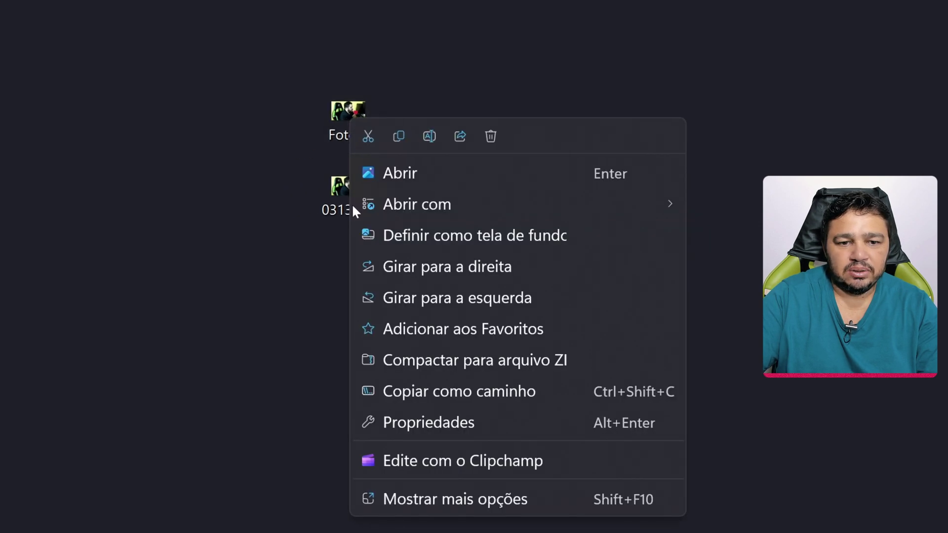
left_click(404, 422)
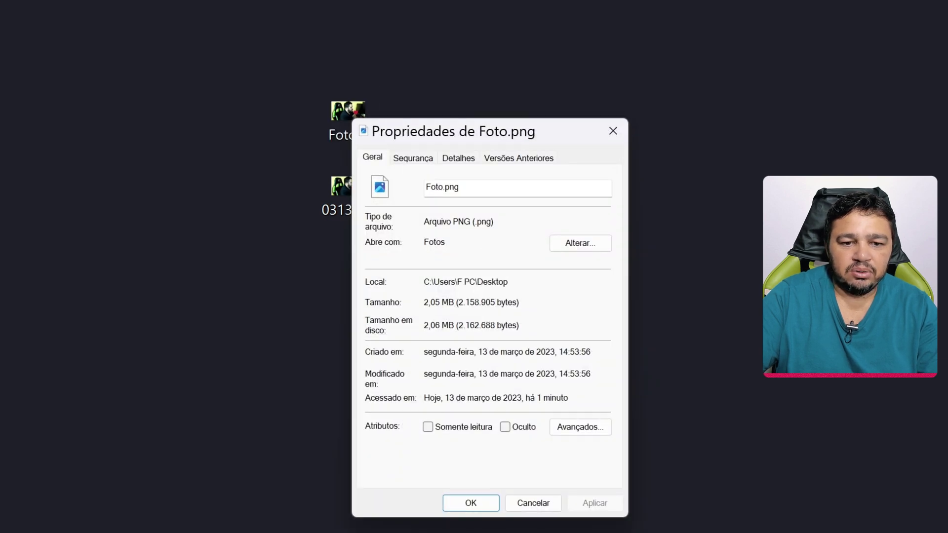
left_click(613, 131)
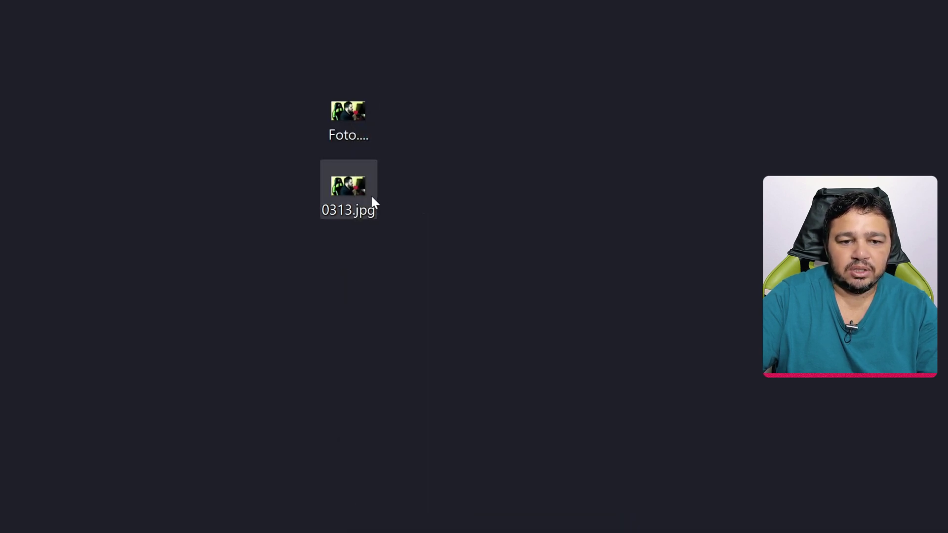
right_click(370, 195)
left_click(442, 500)
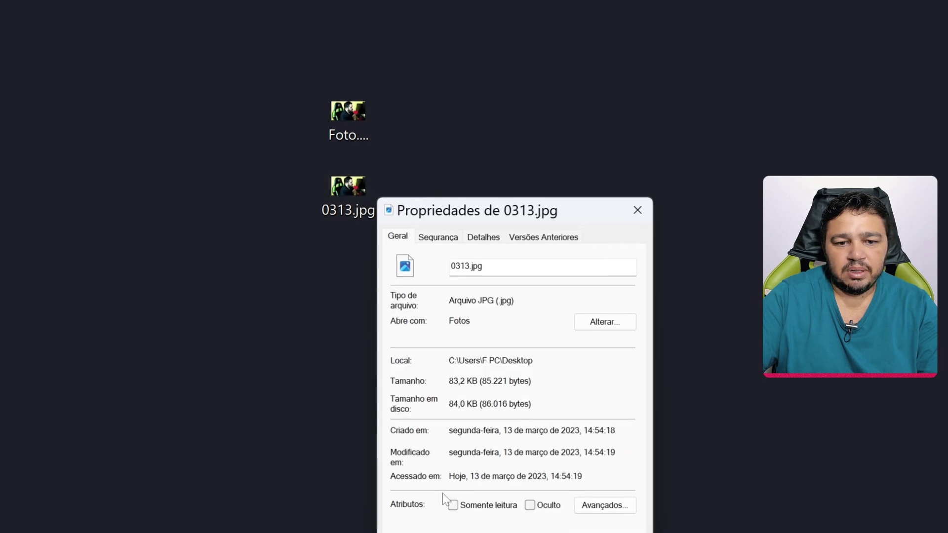